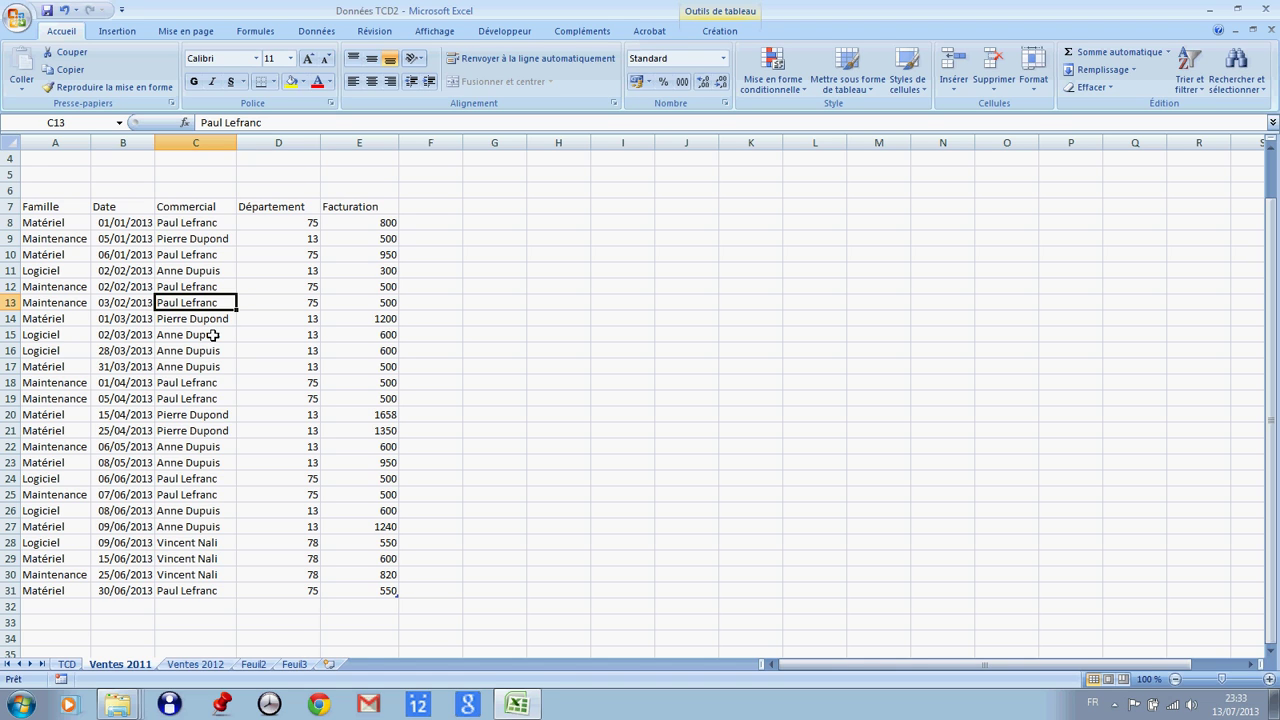
Review the Ventes 2011 entries and select its Facturation column to read the total
click(191, 287)
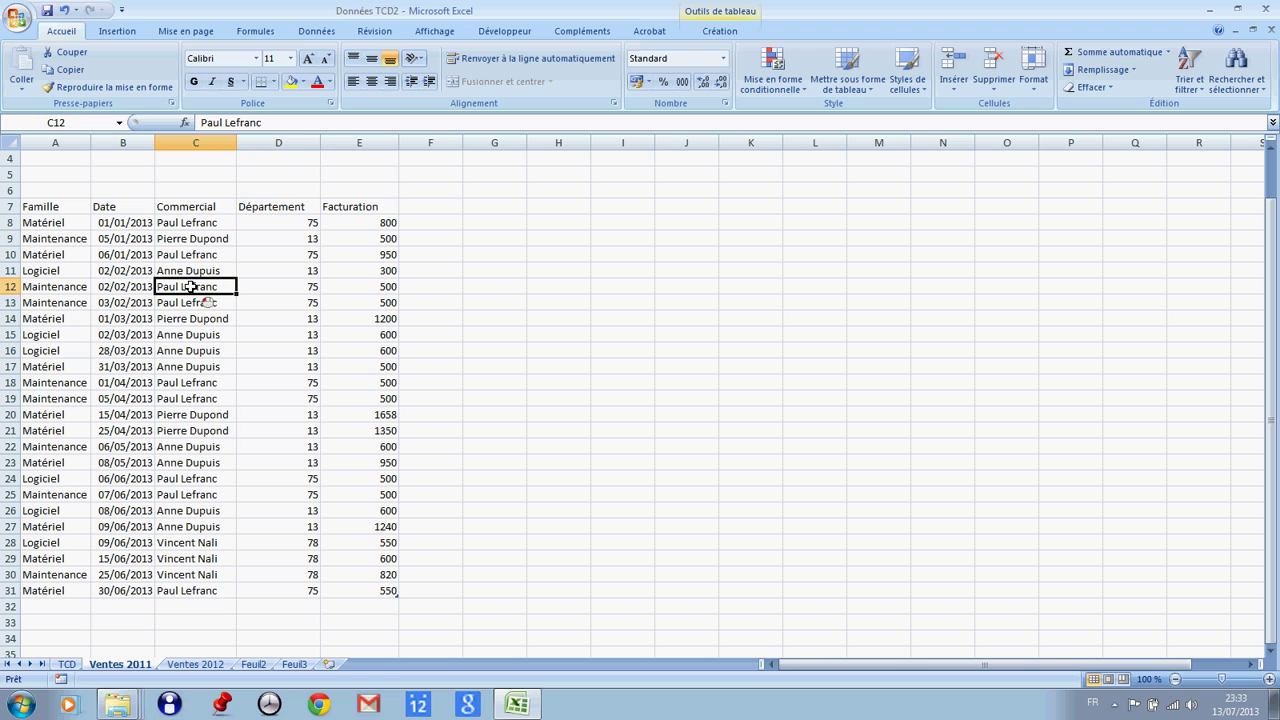
click(135, 348)
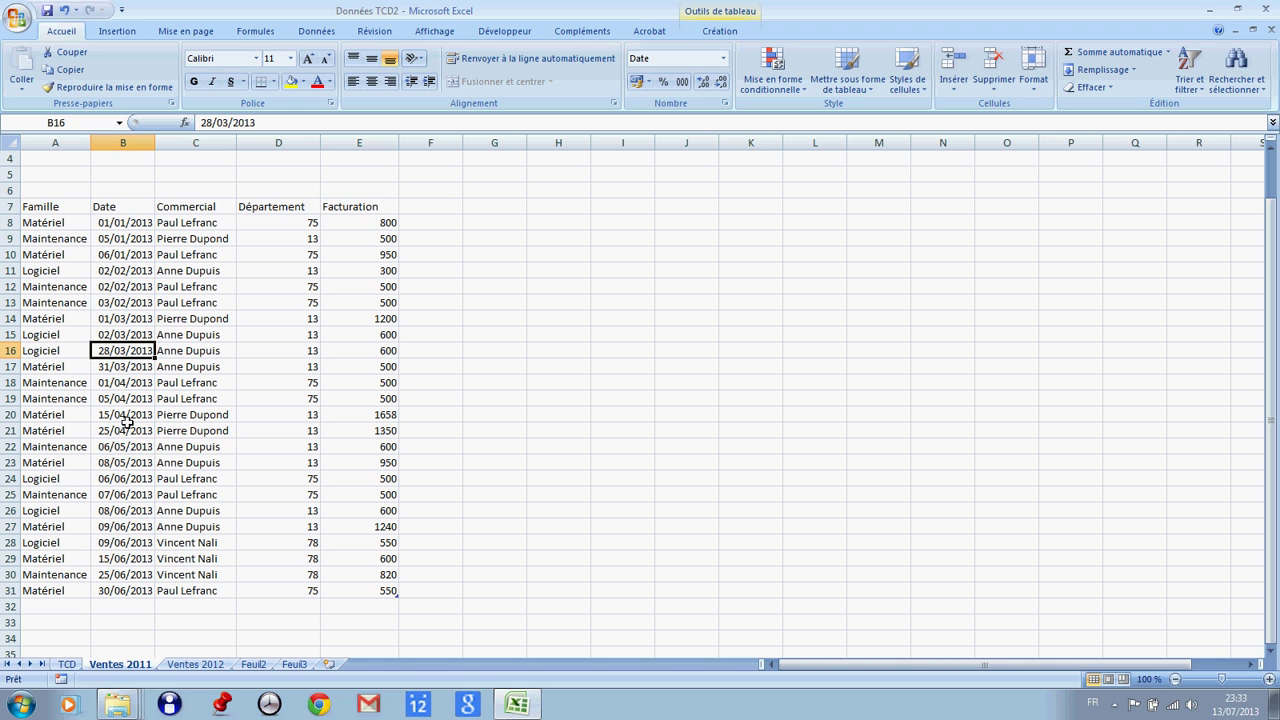
click(177, 272)
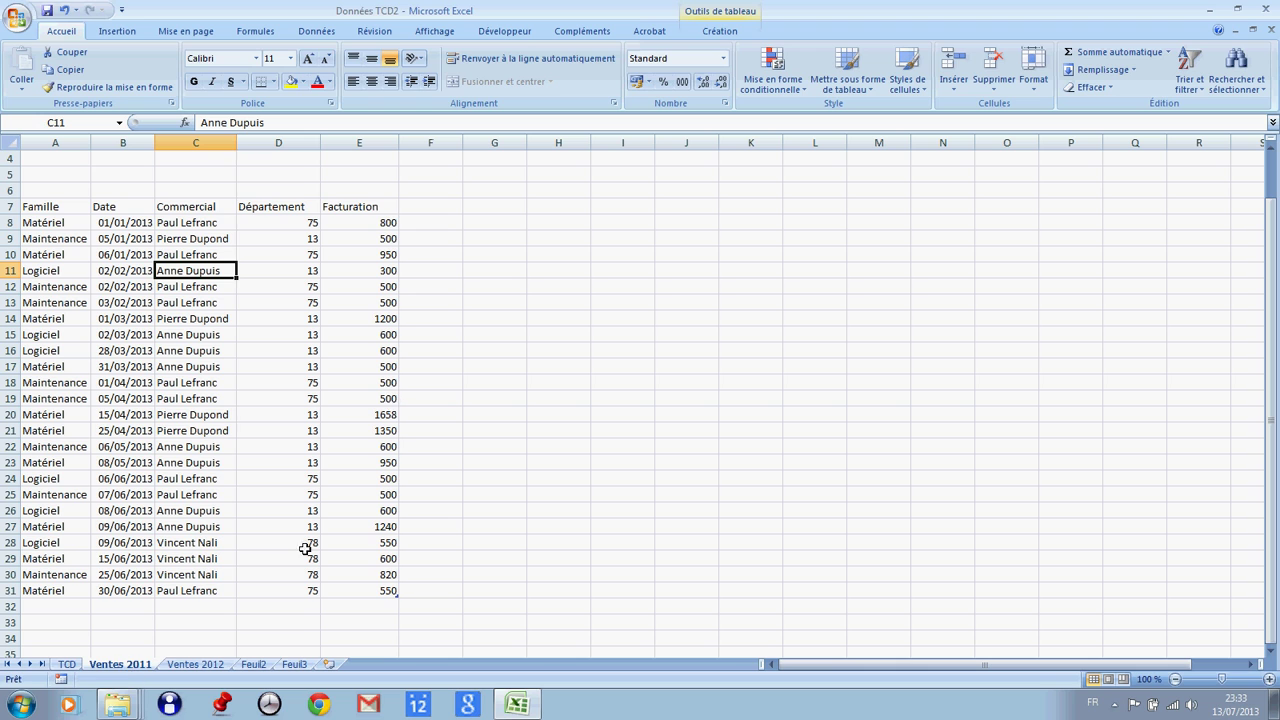
drag(388, 224, 386, 593)
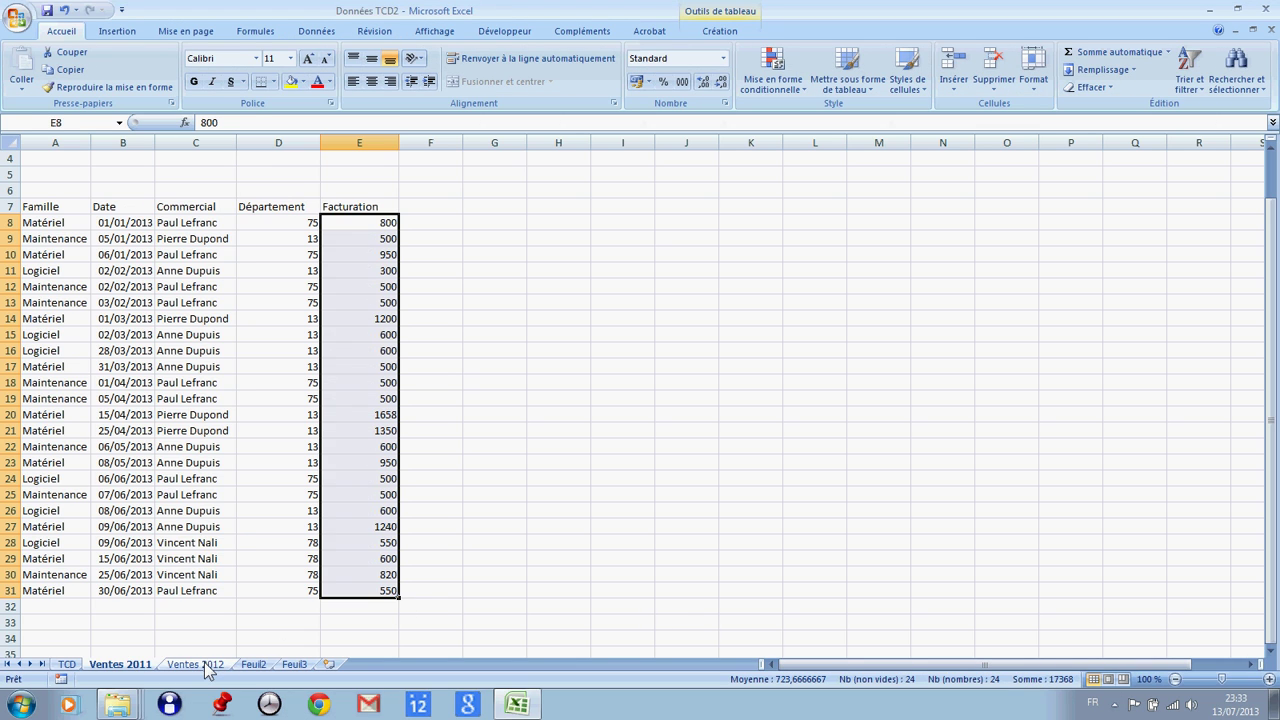
Sum the Ventes 2012 Facturation values, then return via Ventes 2011 to the TCD sheet
click(207, 666)
click(186, 240)
drag(362, 224, 384, 588)
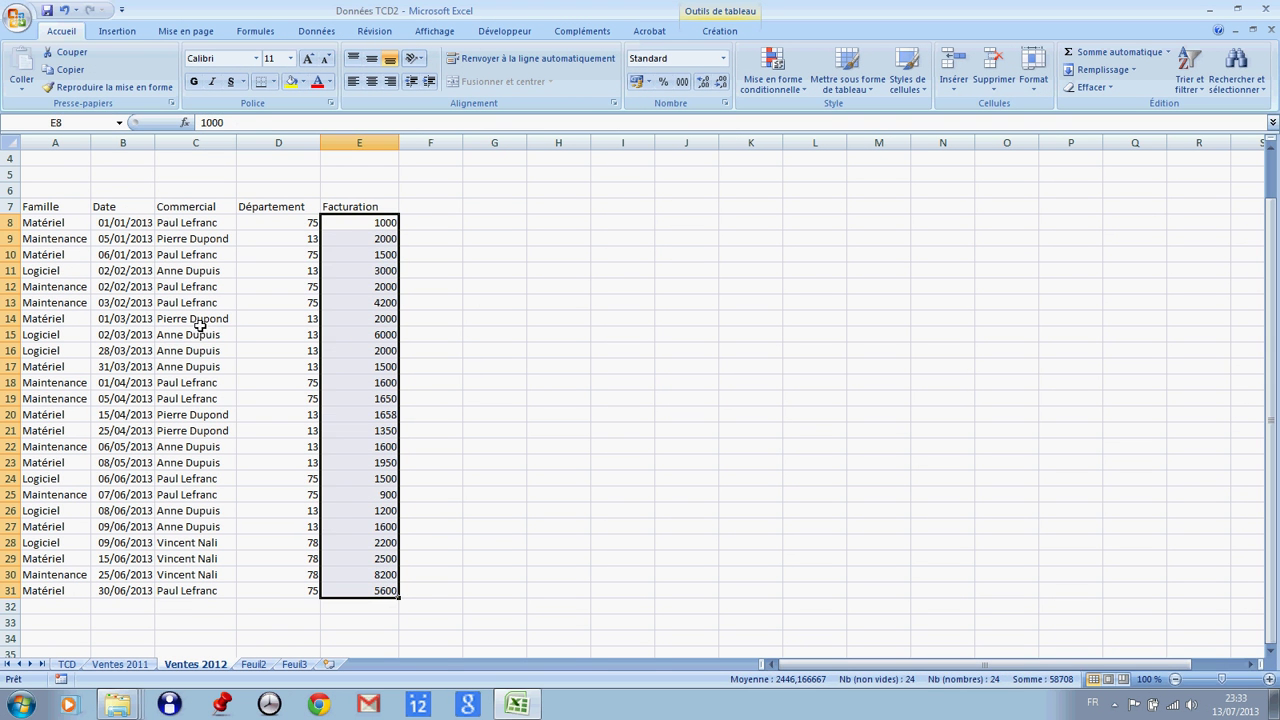
click(185, 336)
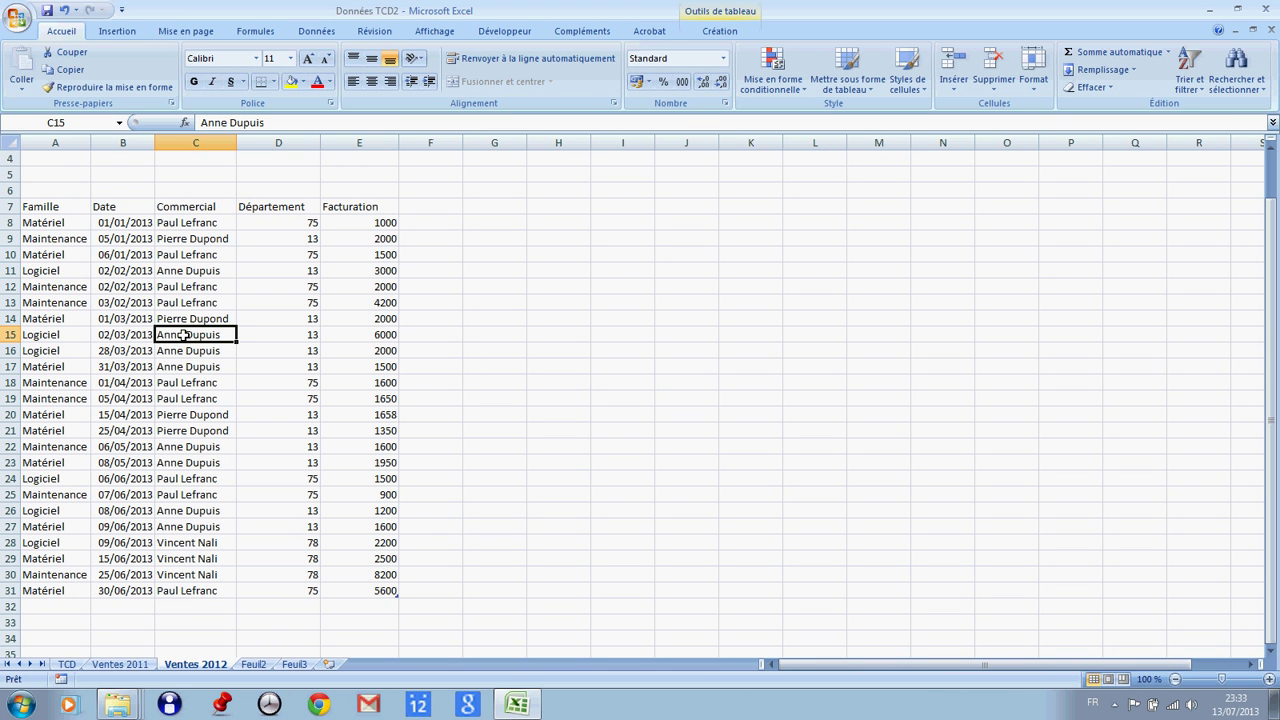
click(120, 665)
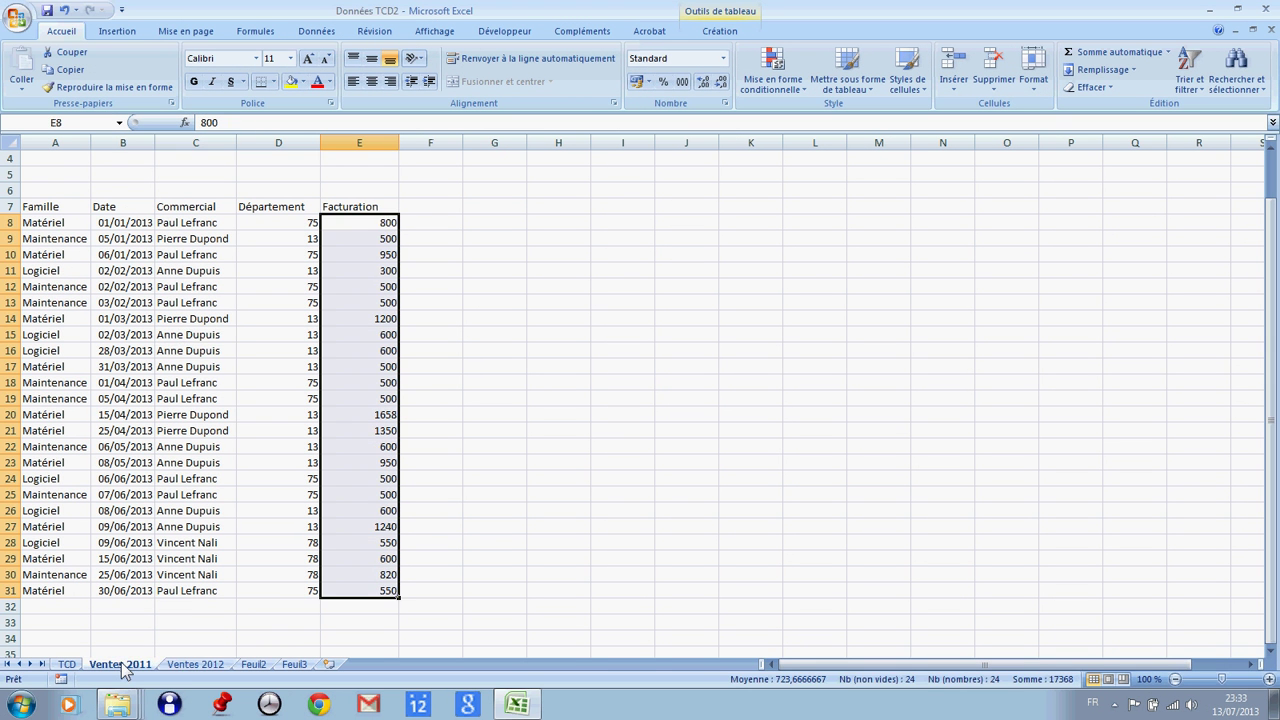
click(66, 664)
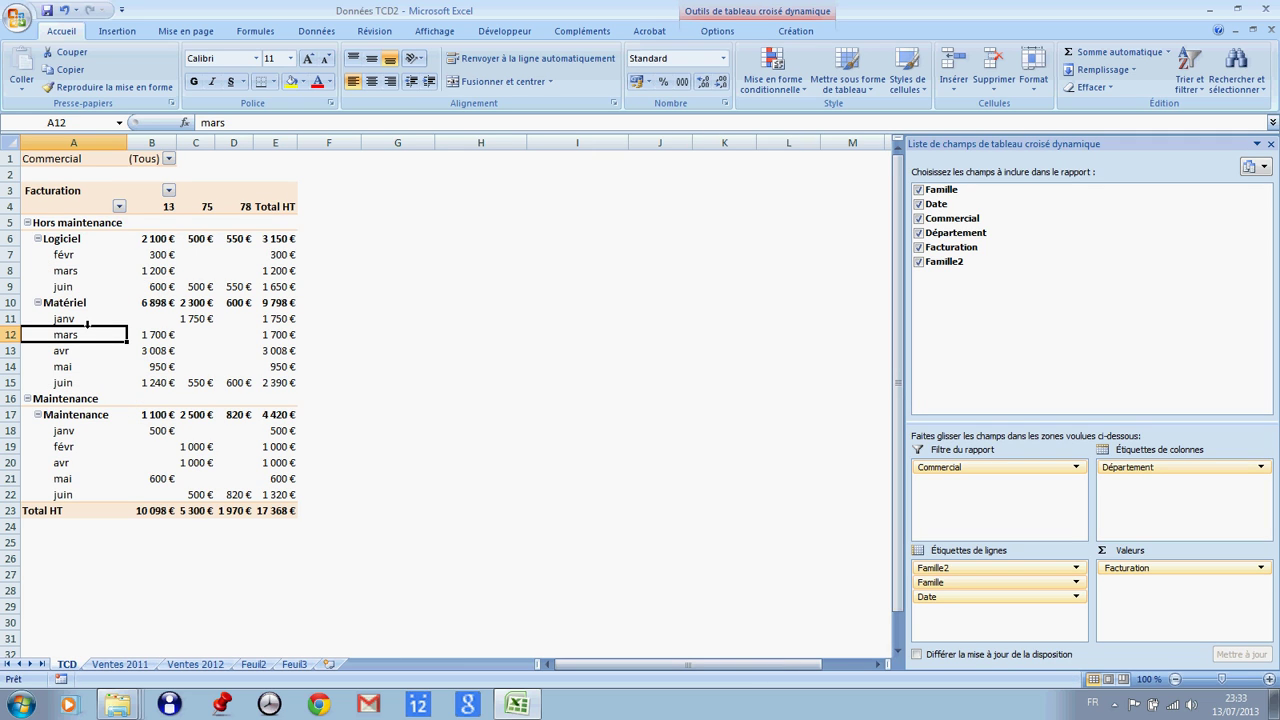
click(277, 511)
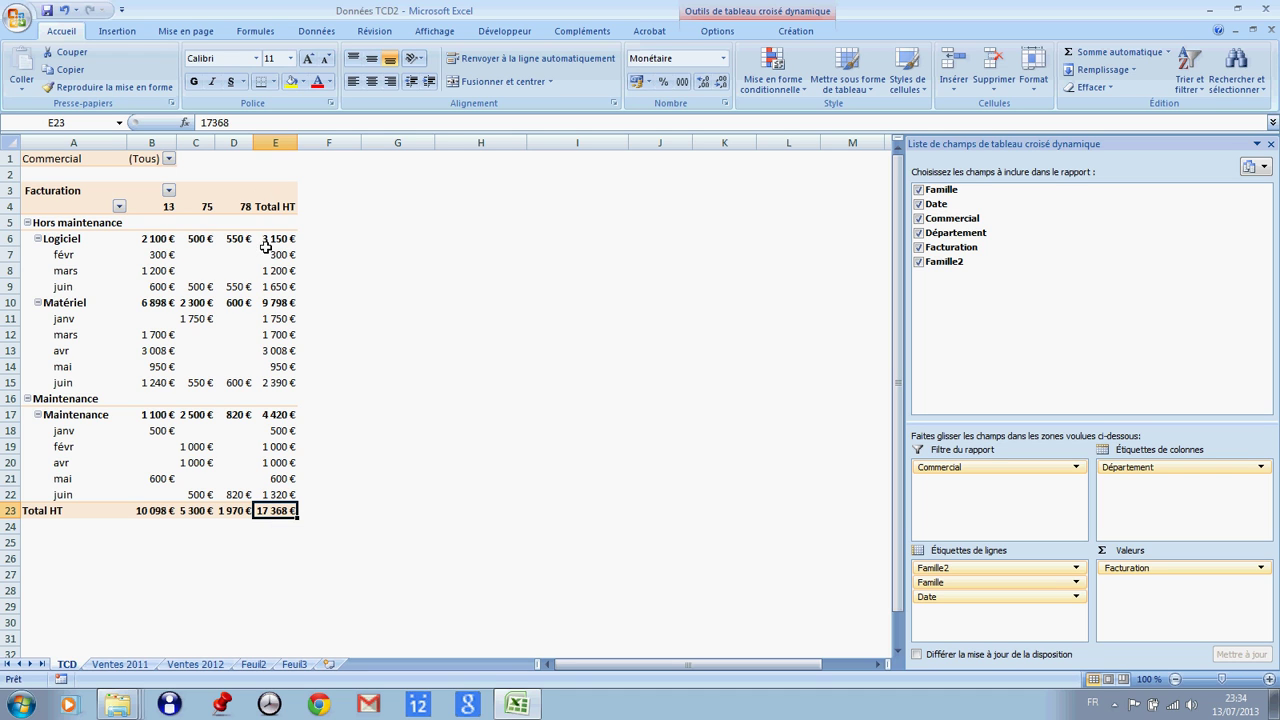
click(122, 665)
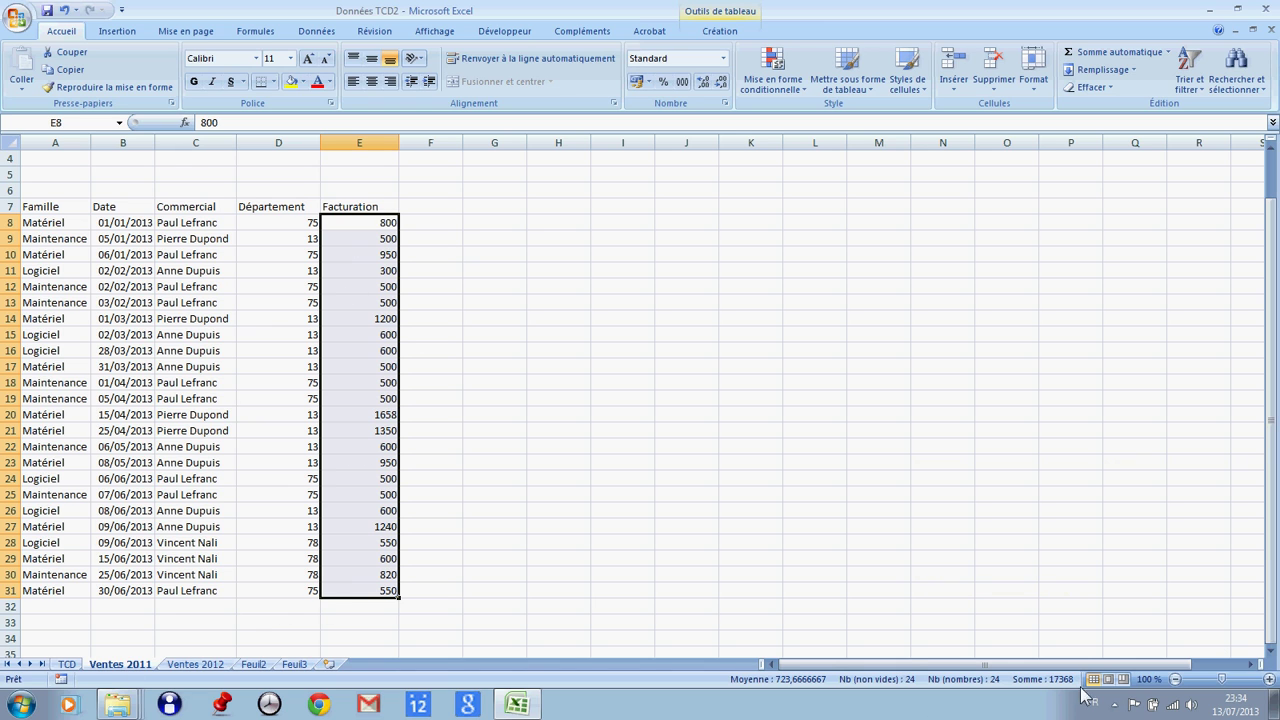
click(78, 666)
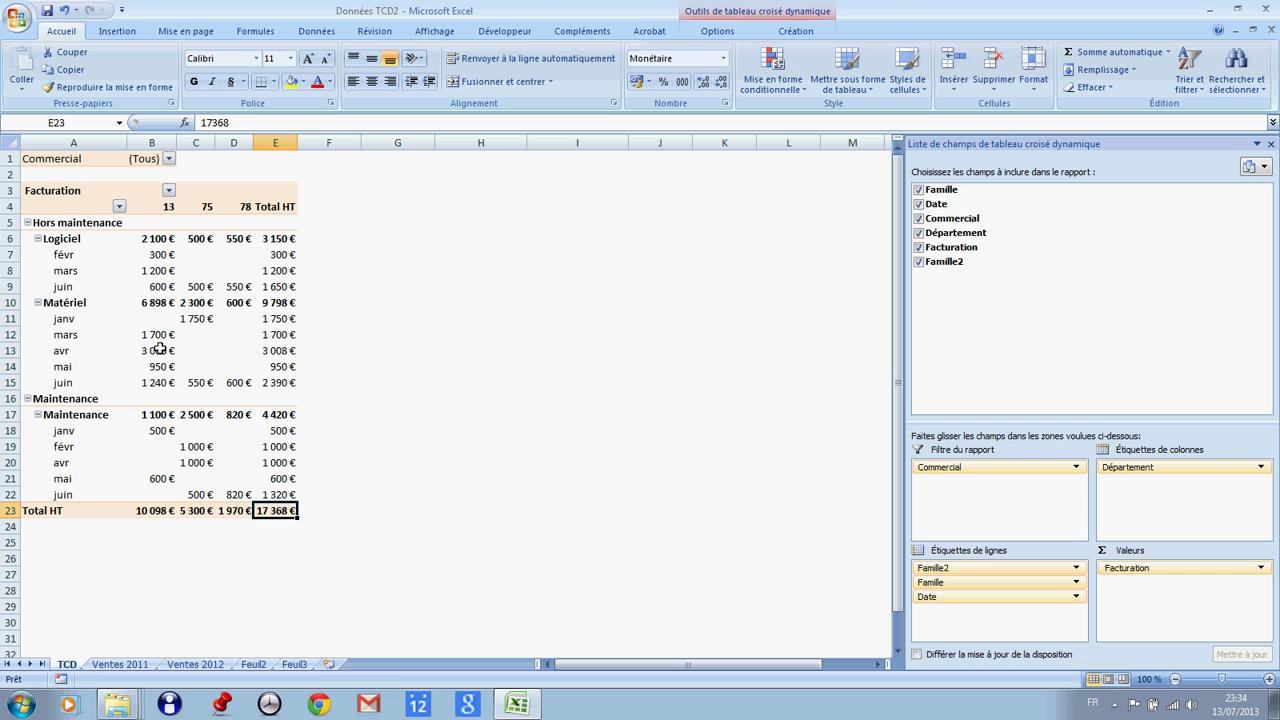
click(155, 337)
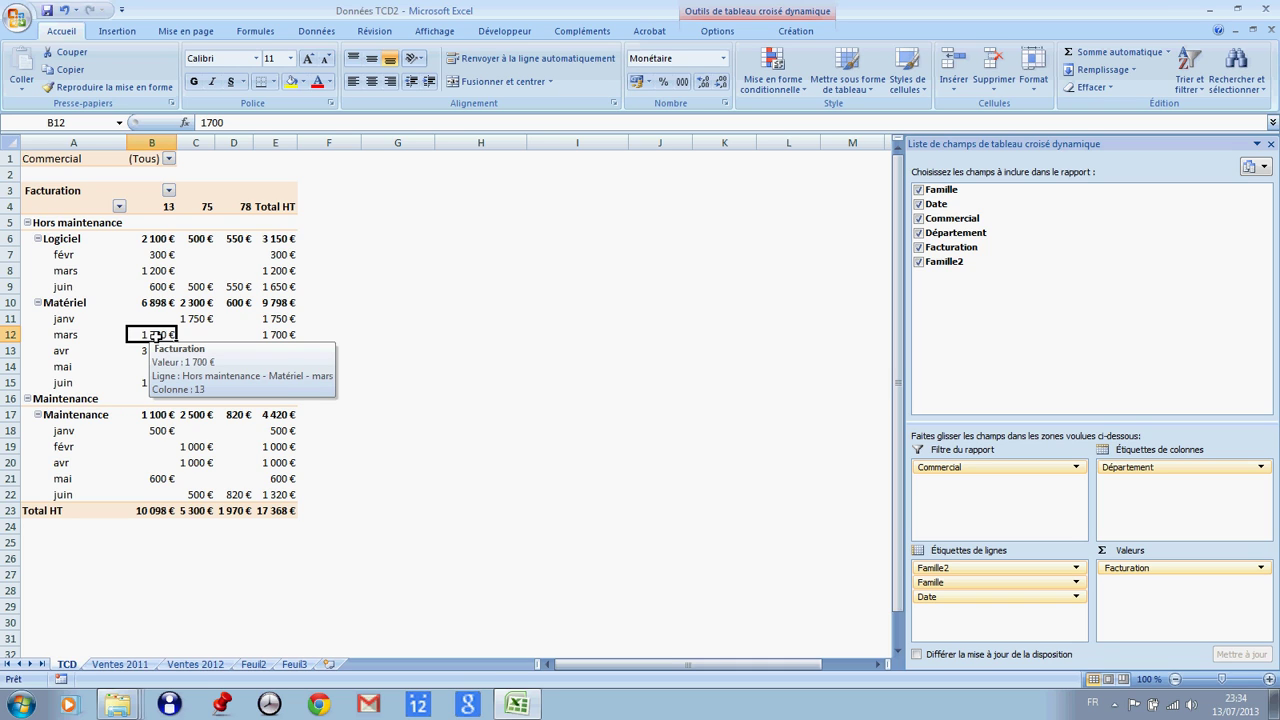
click(195, 664)
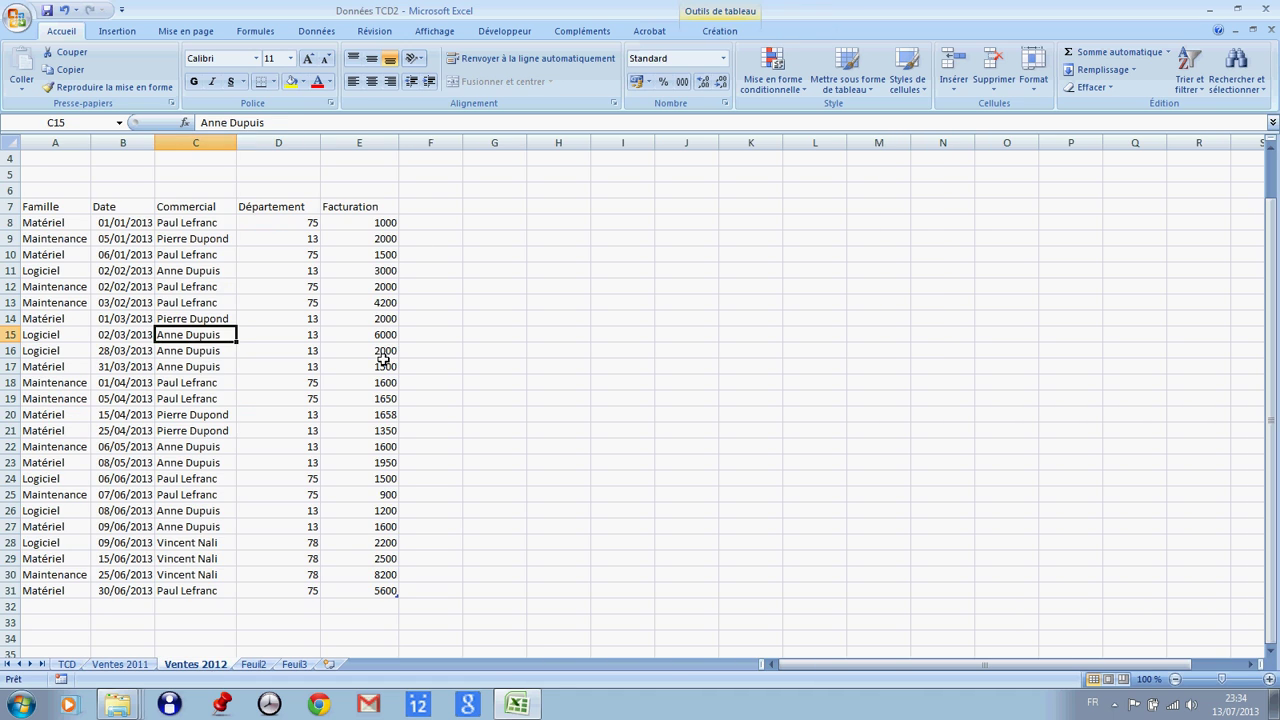
click(66, 664)
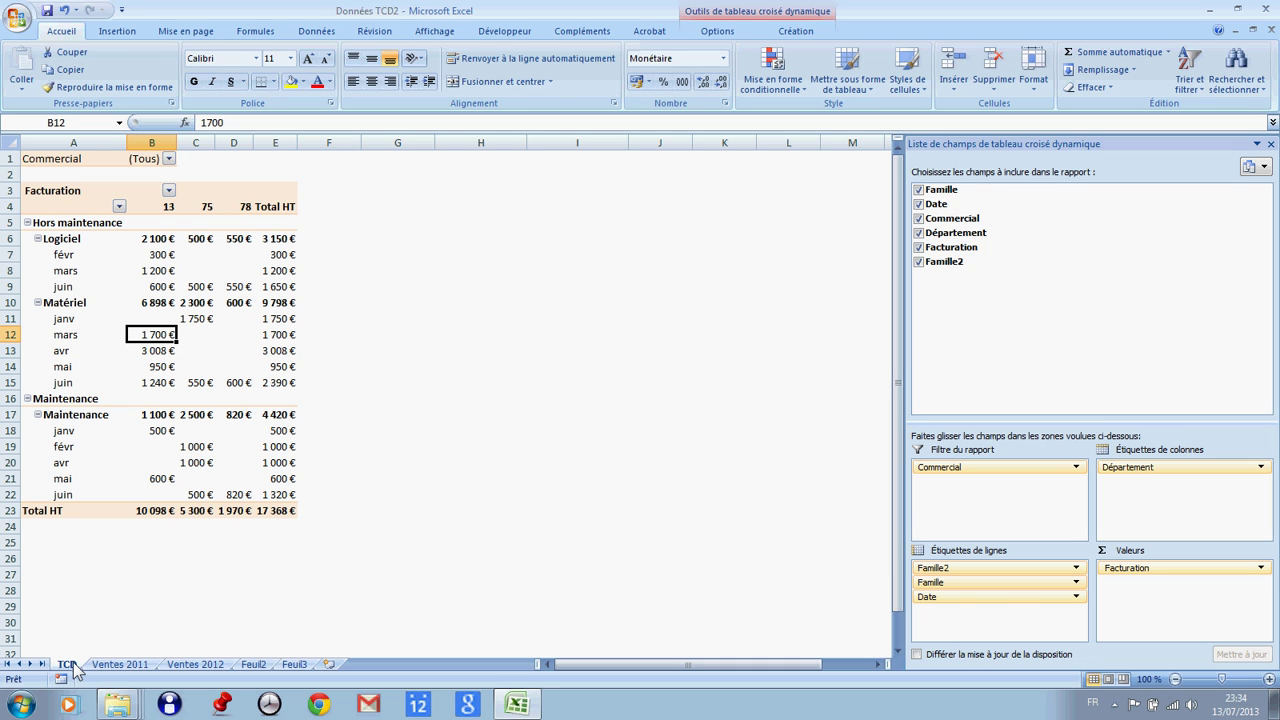
drag(75, 665, 72, 662)
Copy the TCD sheet to its right and rename the copy TCD 2012
drag(72, 662, 161, 668)
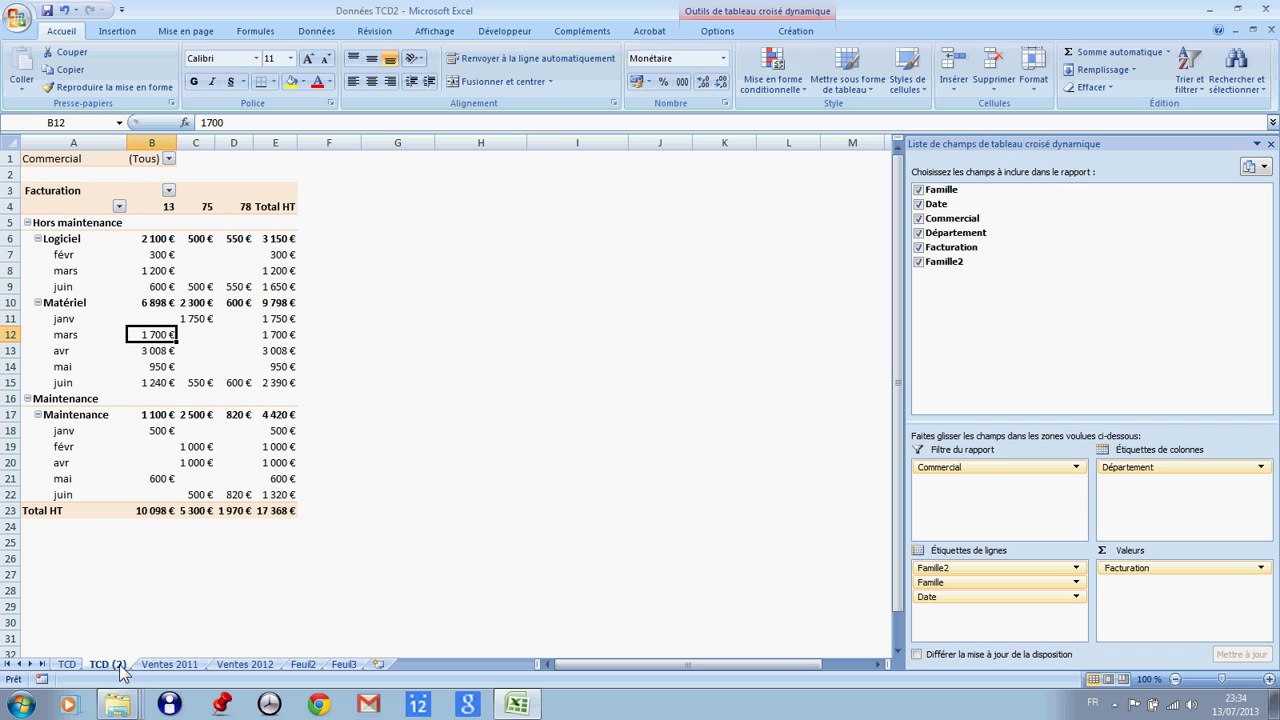
right_click(120, 670)
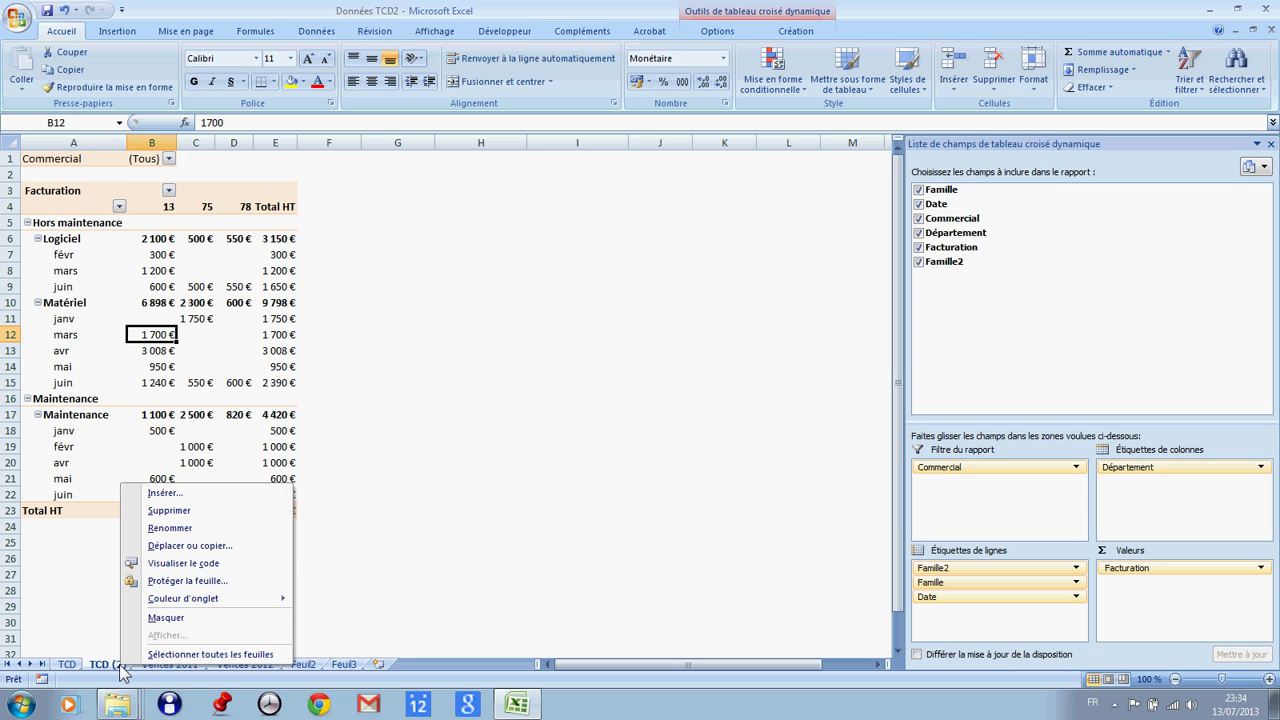
click(165, 529)
key(Right)
key(BackSpace)
key(BackSpace)
key(BackSpace)
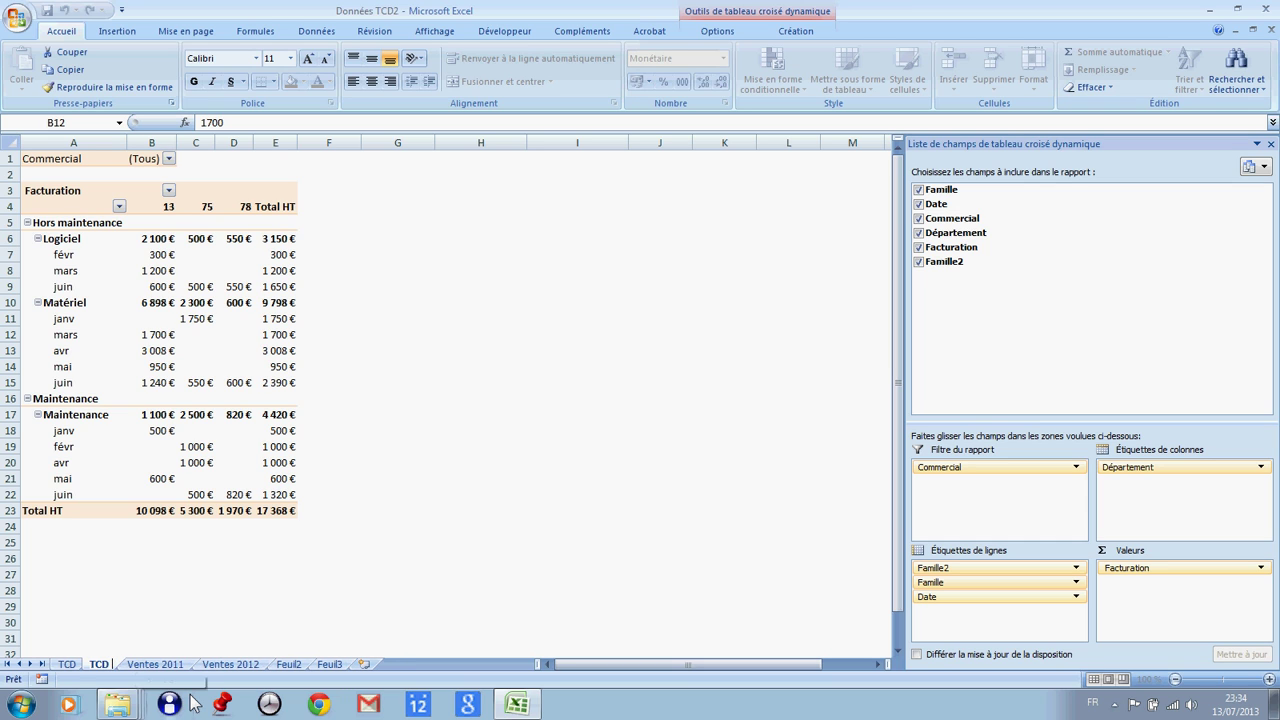
text(2012)
key(Return)
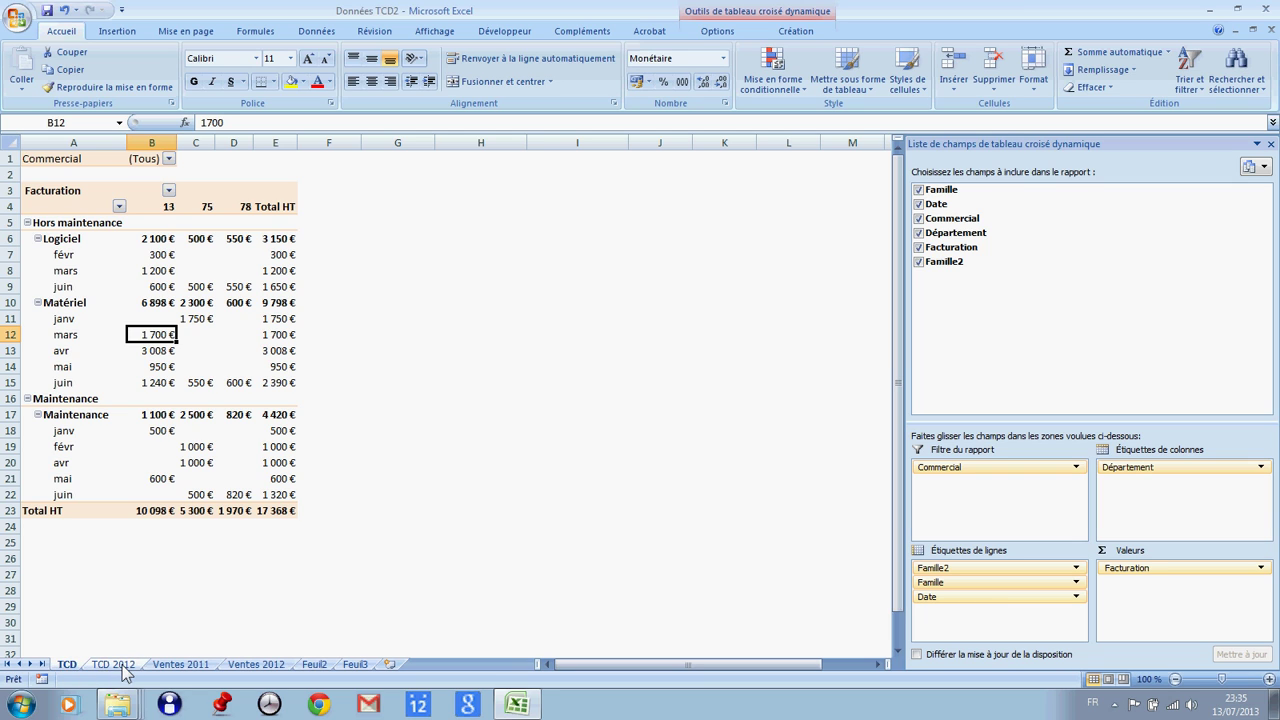
click(75, 666)
click(270, 449)
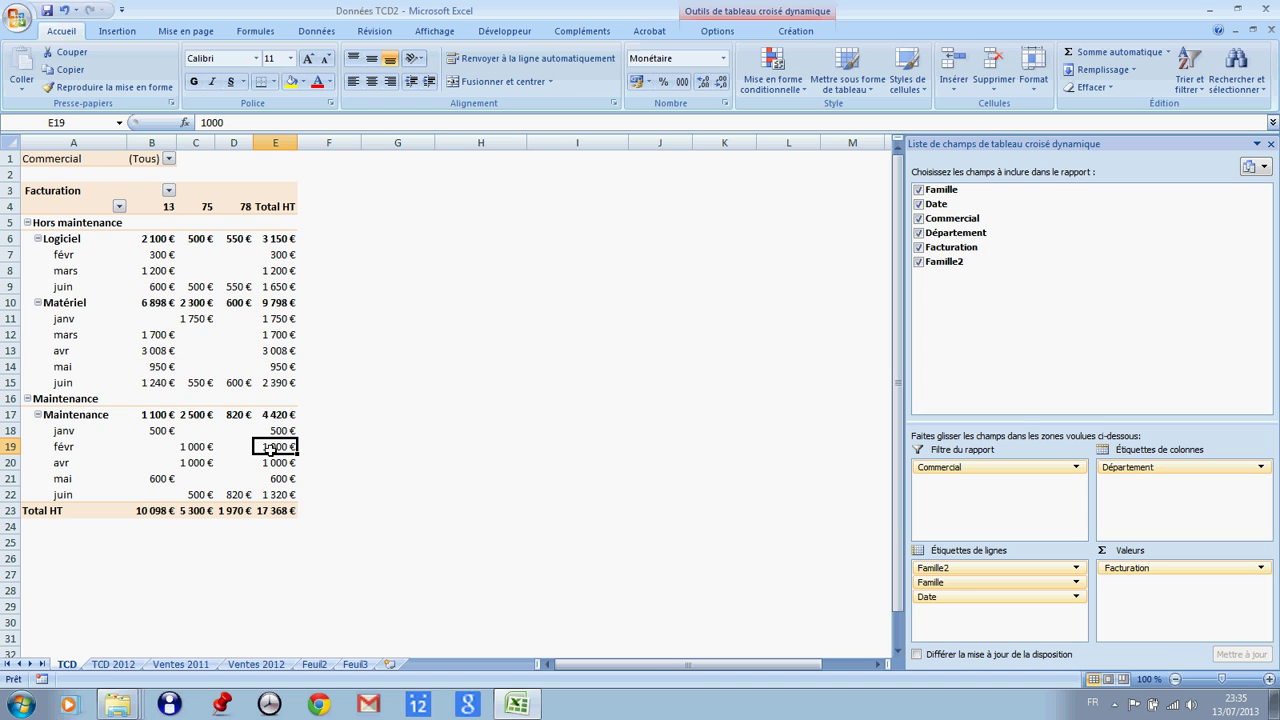
click(266, 320)
click(118, 665)
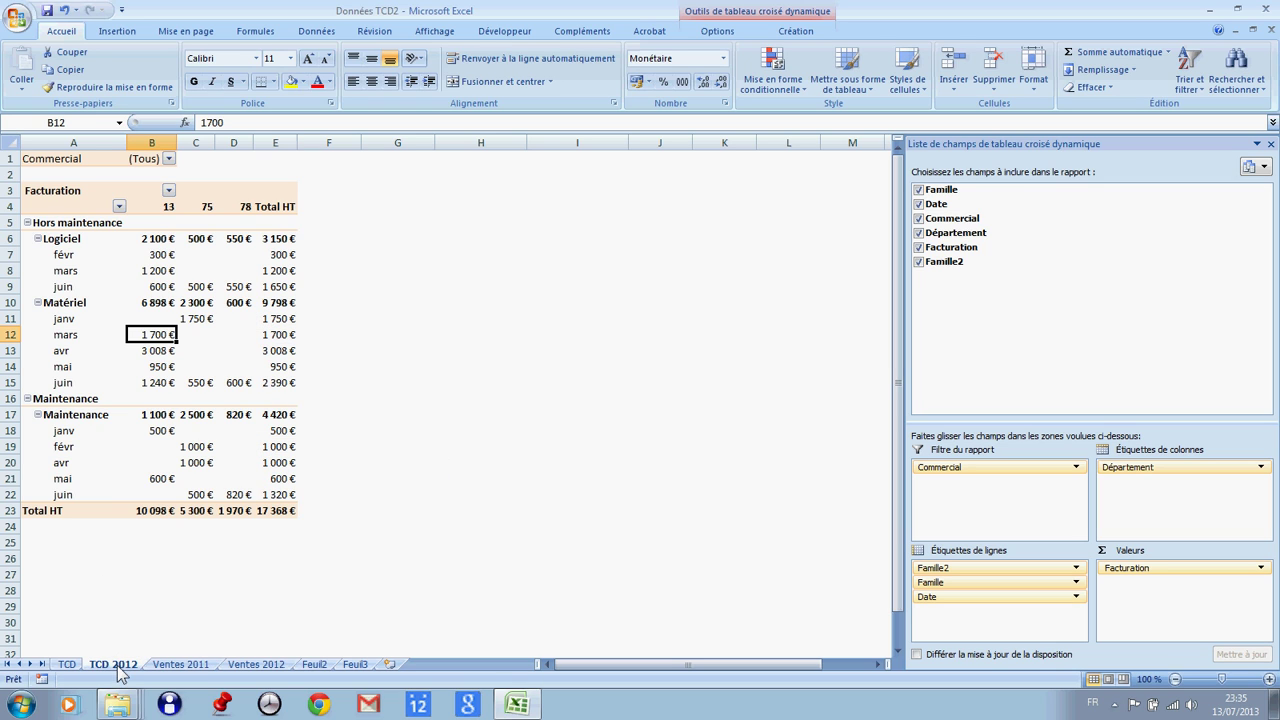
click(277, 511)
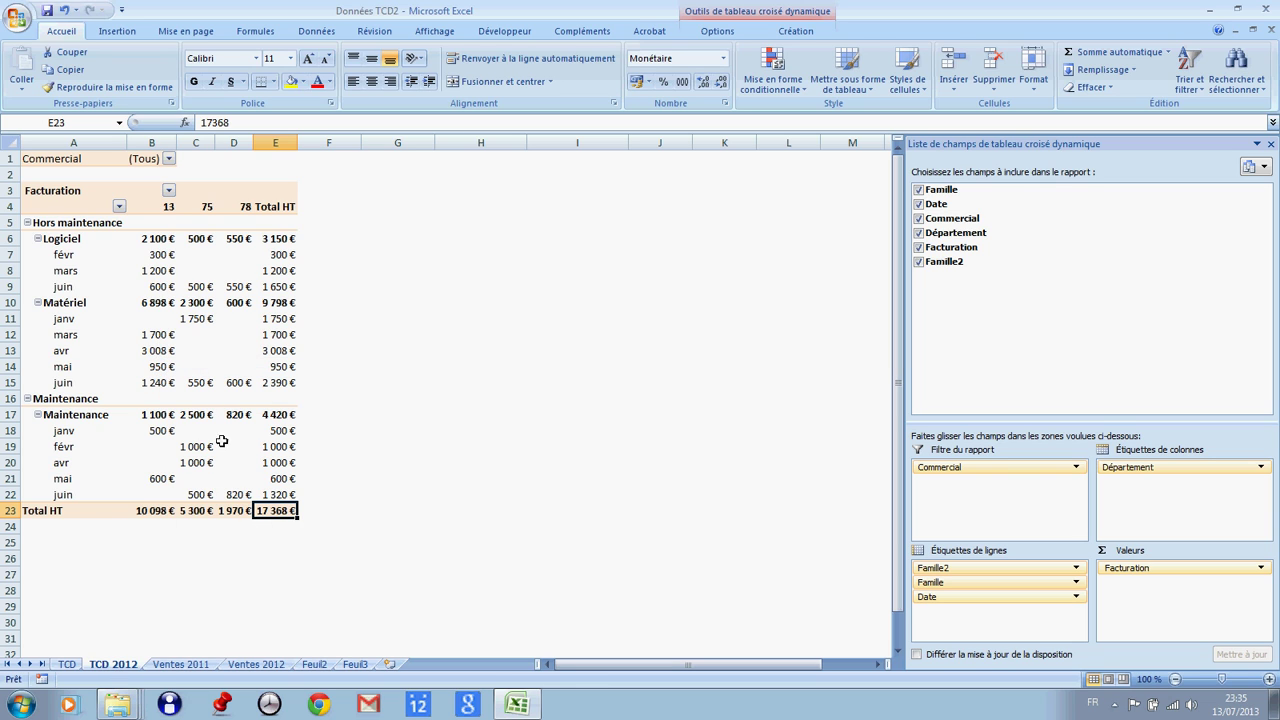
mouse_move(199, 351)
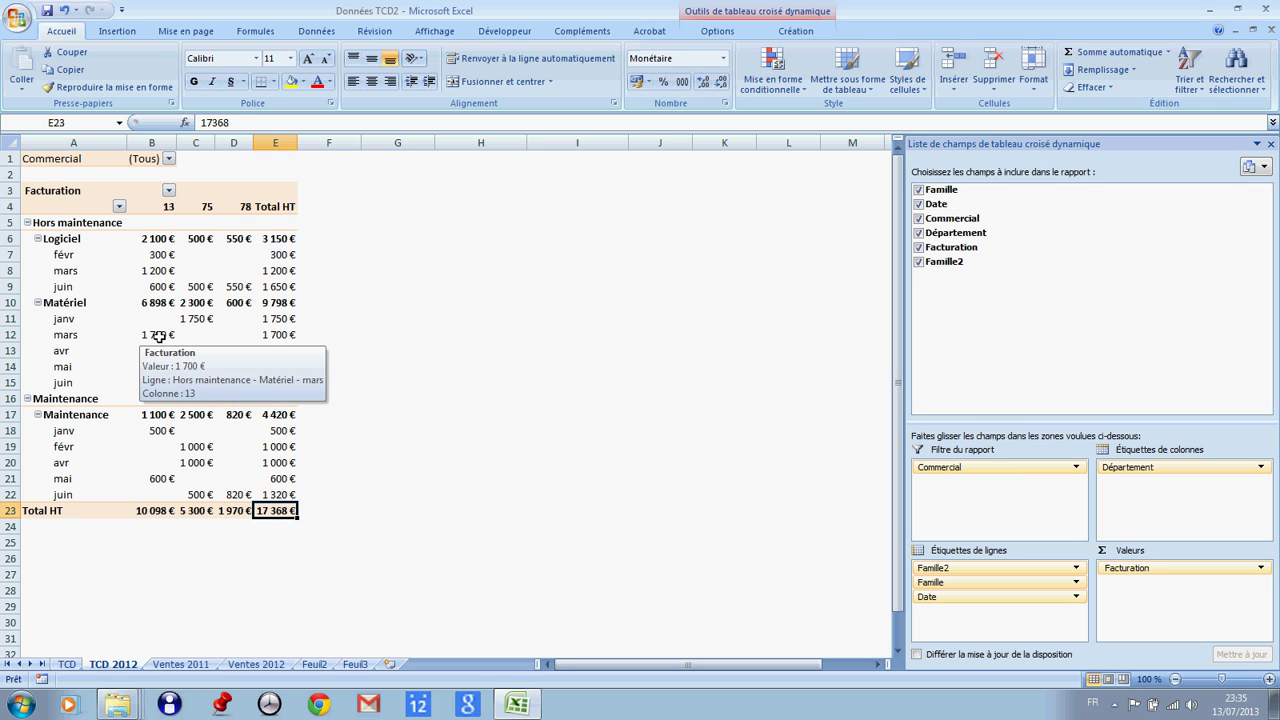
click(159, 337)
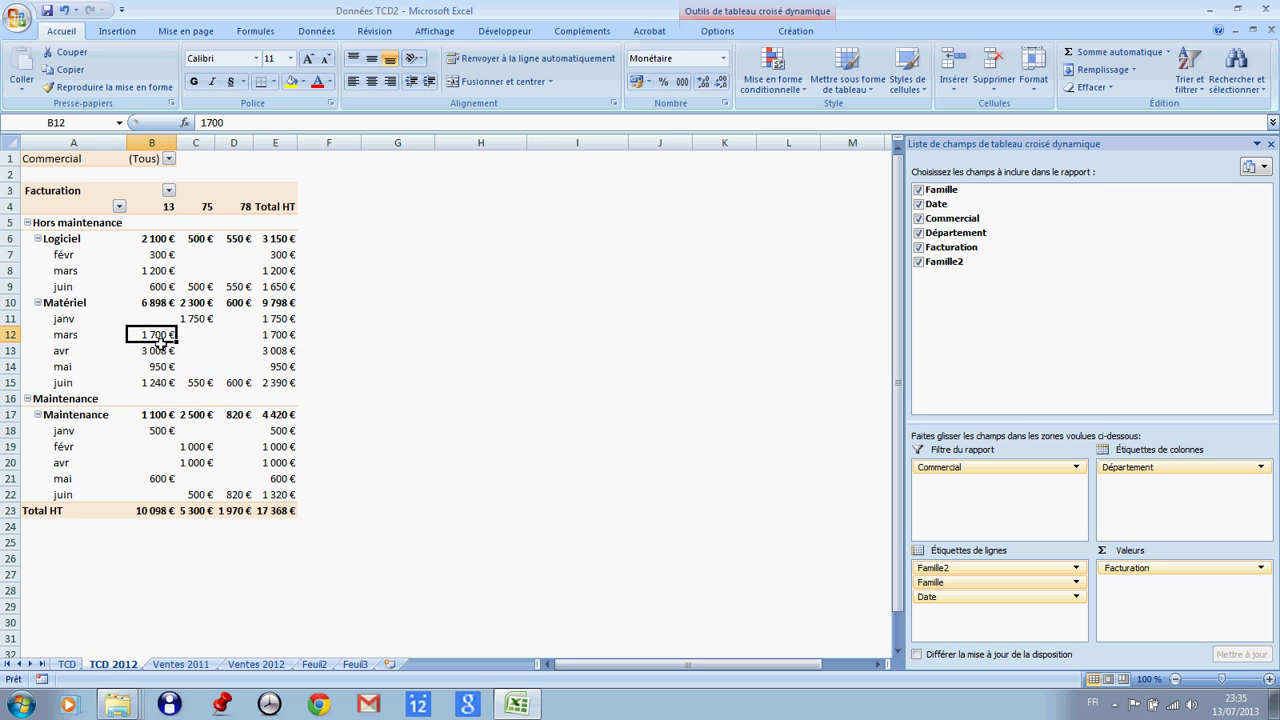
click(731, 35)
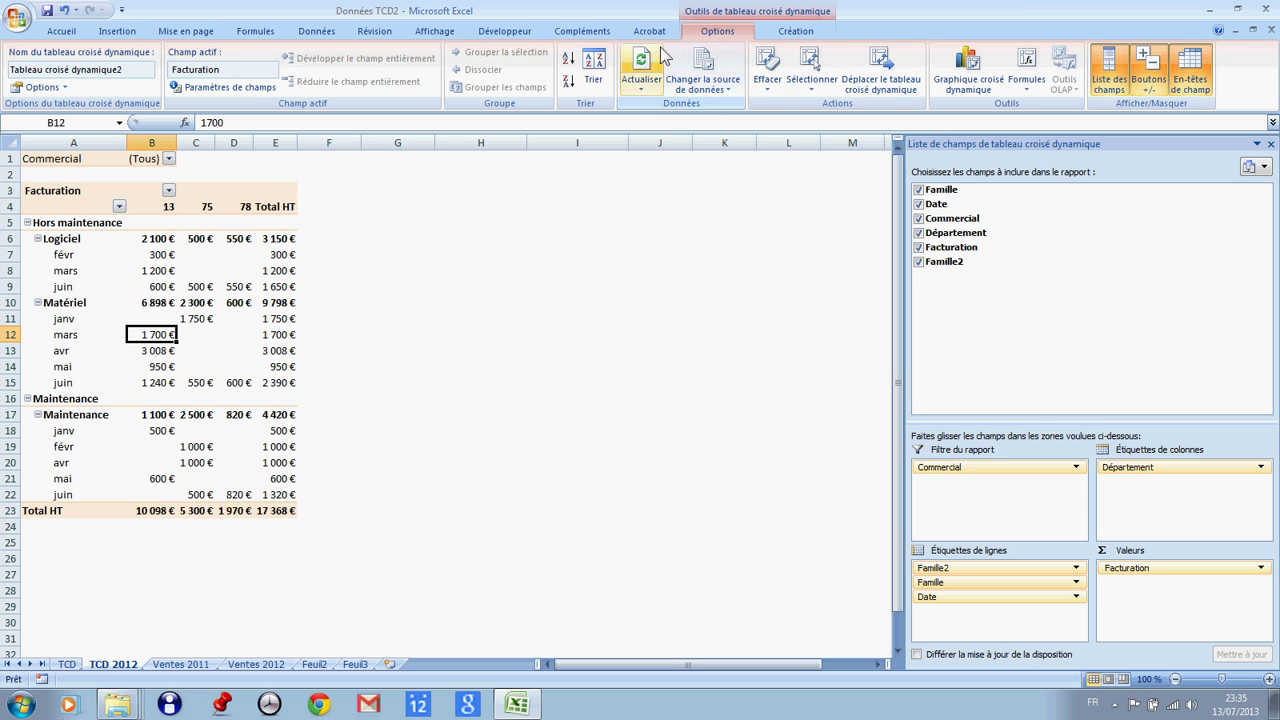
Change the TCD 2012 pivot's data source to the Ventes 2012 table (Tableau13)
click(709, 66)
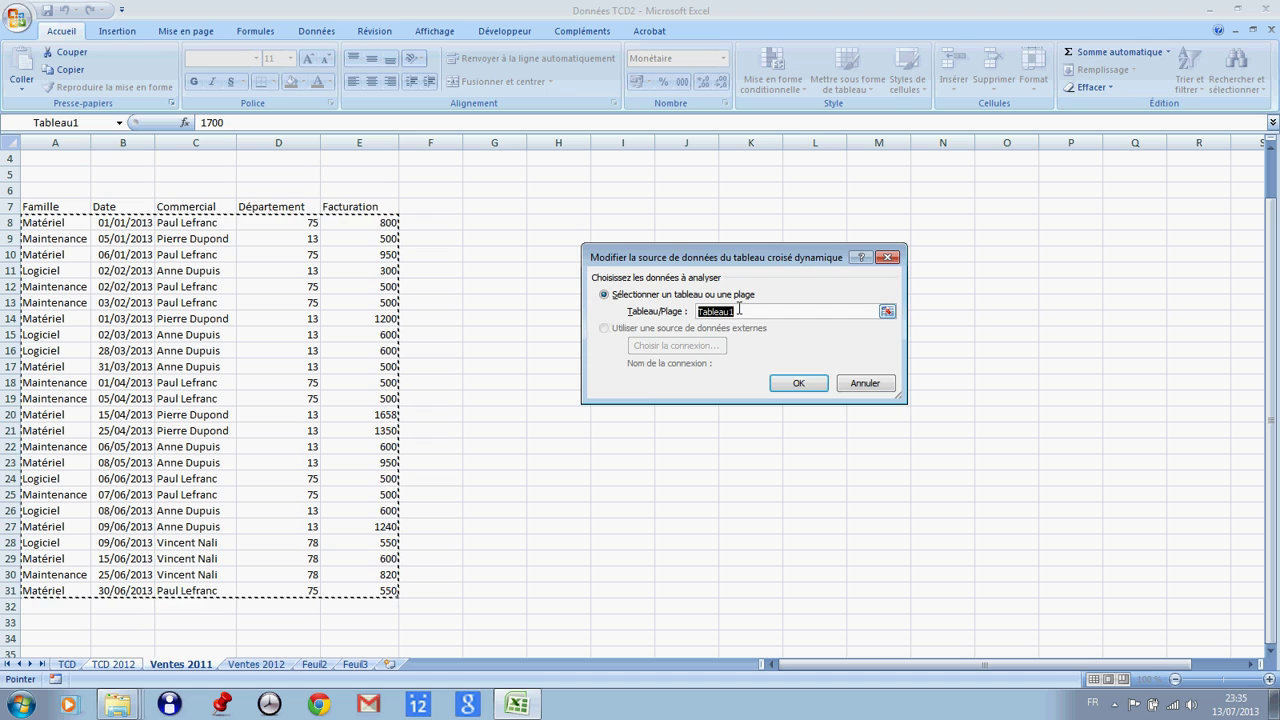
click(262, 666)
click(807, 383)
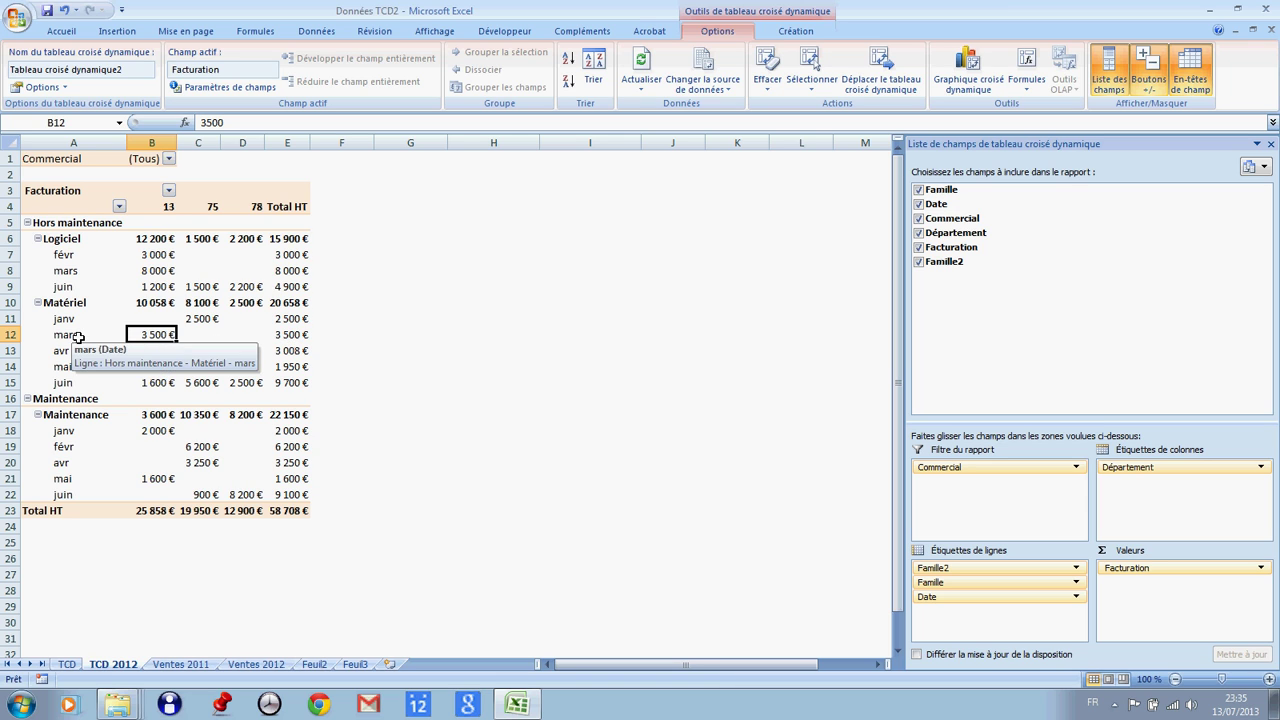
click(67, 664)
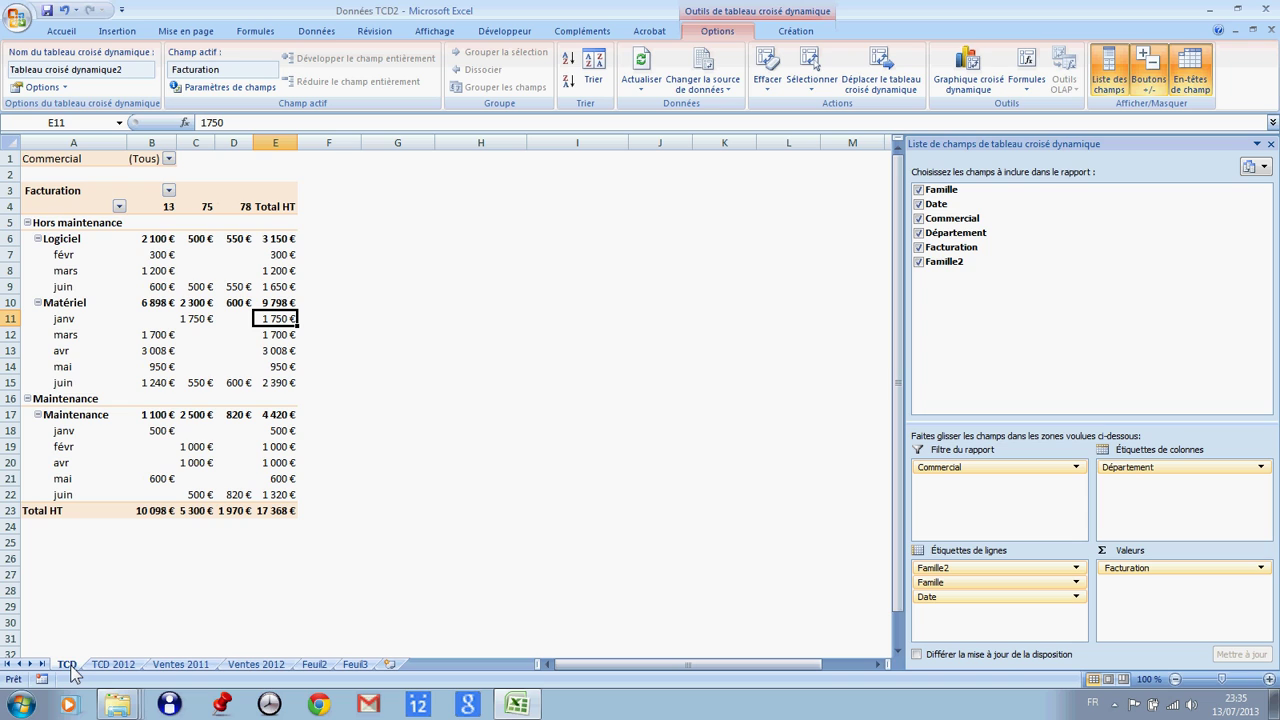
Compare the TCD grand total of 17 368 € with TCD 2012's 58 708 €
click(280, 511)
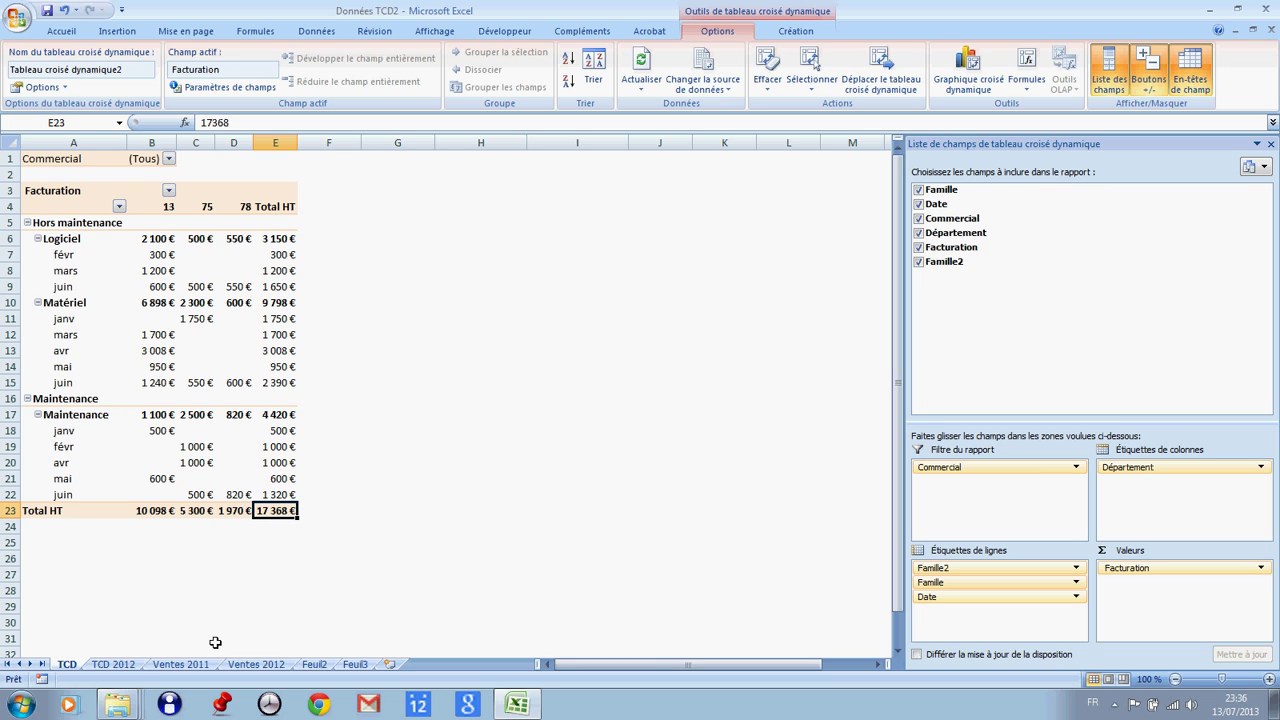
click(196, 666)
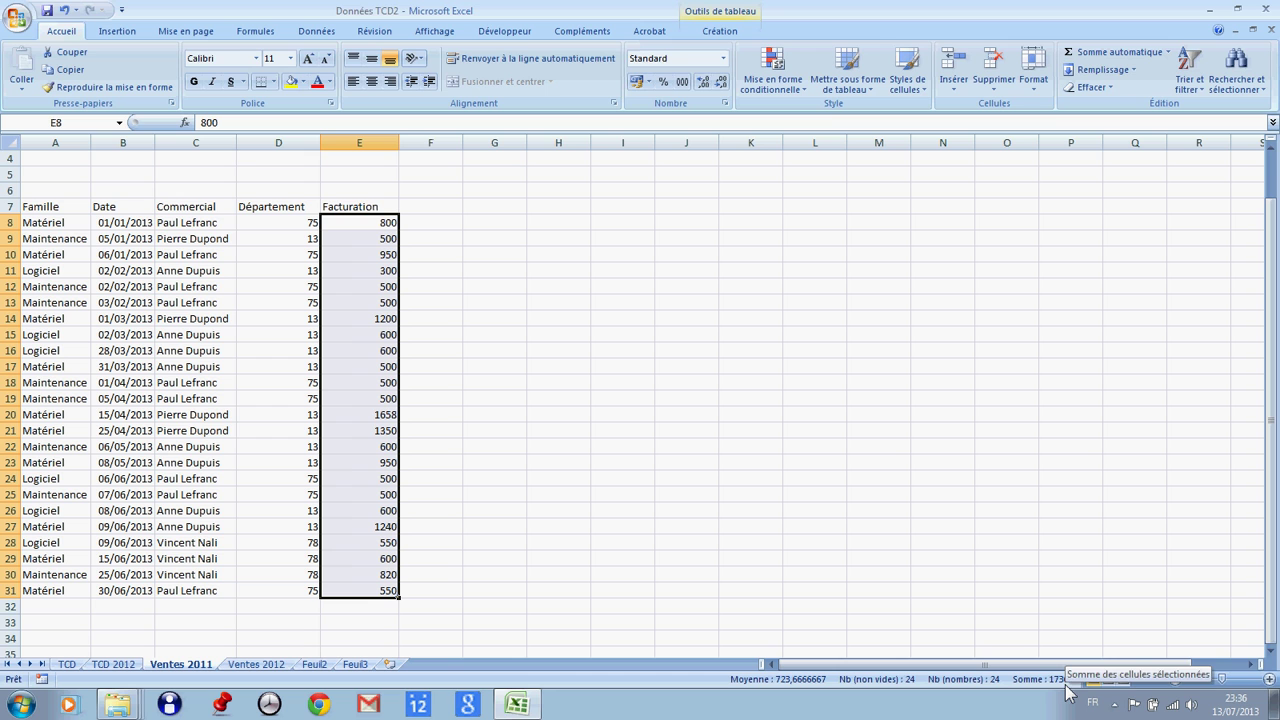
click(113, 664)
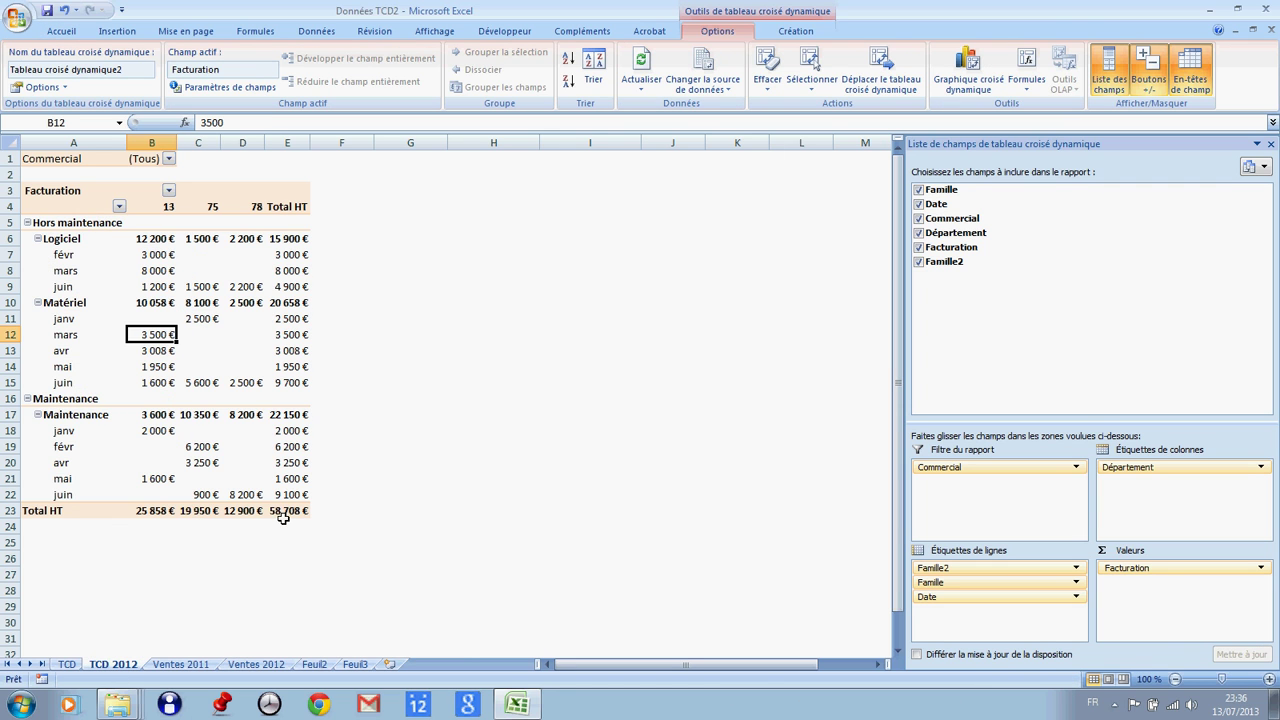
click(285, 512)
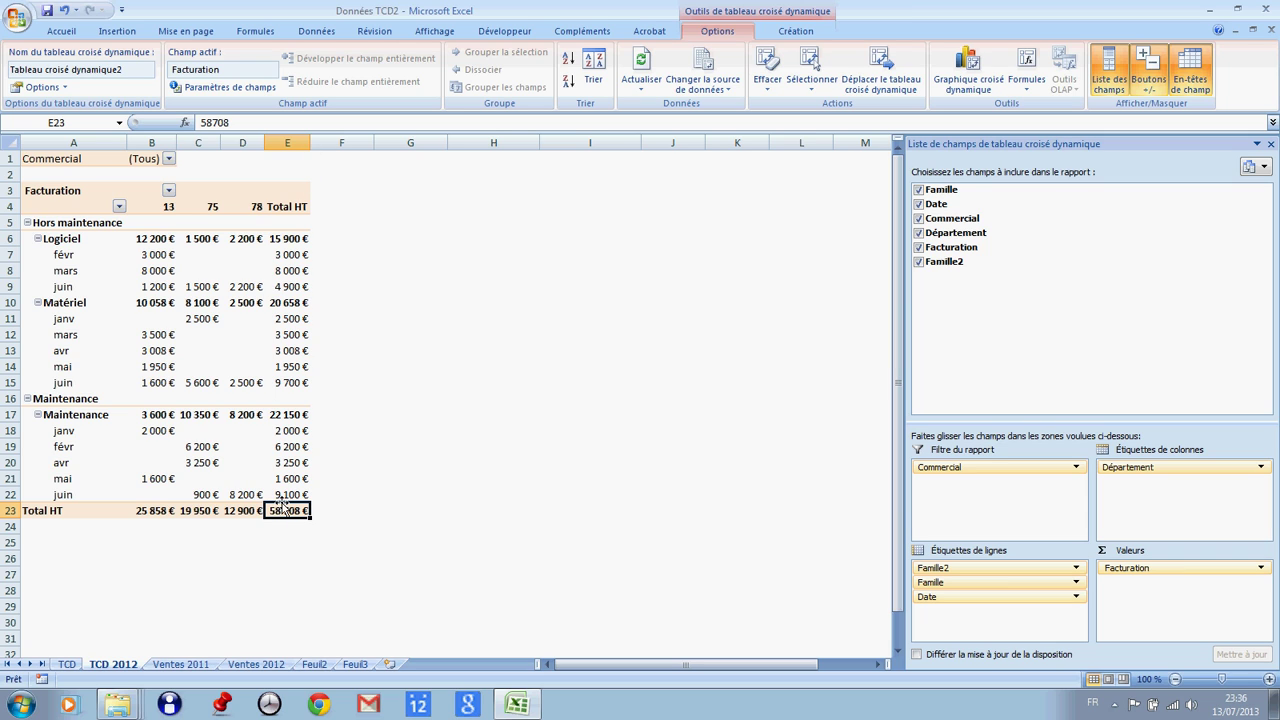
mouse_move(283, 511)
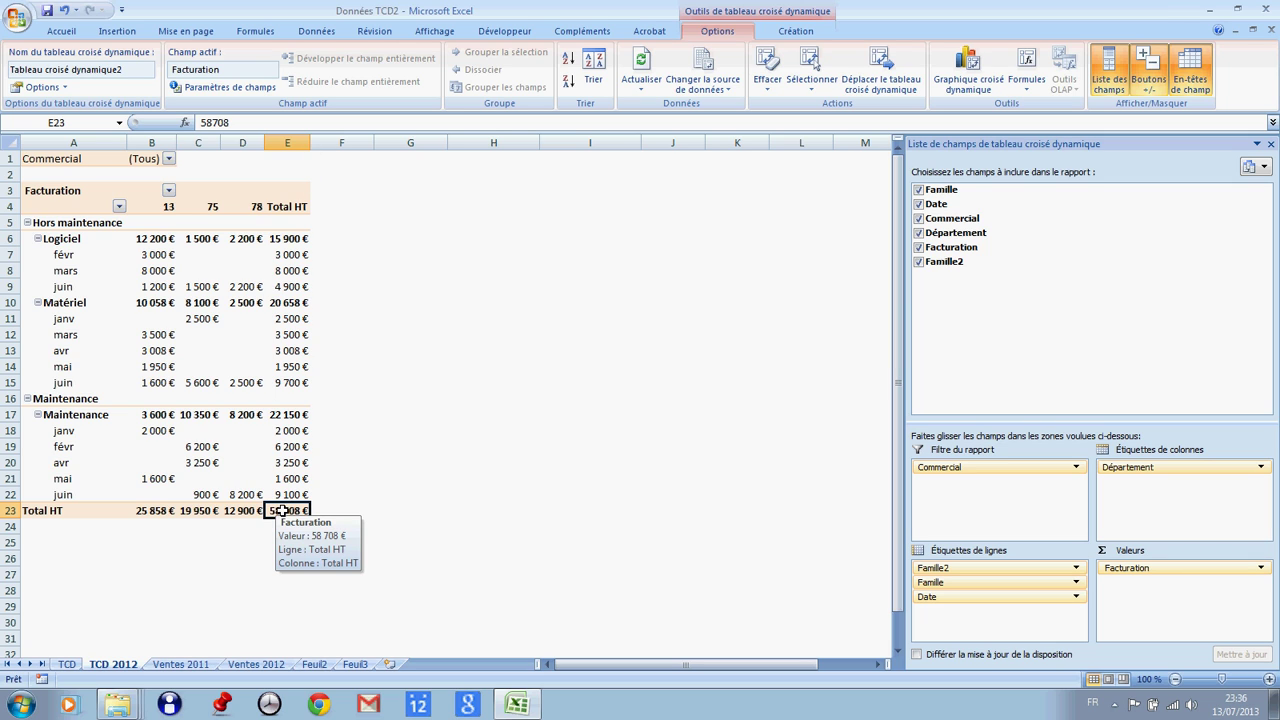
Sum the Ventes 2012 Facturation column to confirm 58 708 €, then return to TCD
click(266, 665)
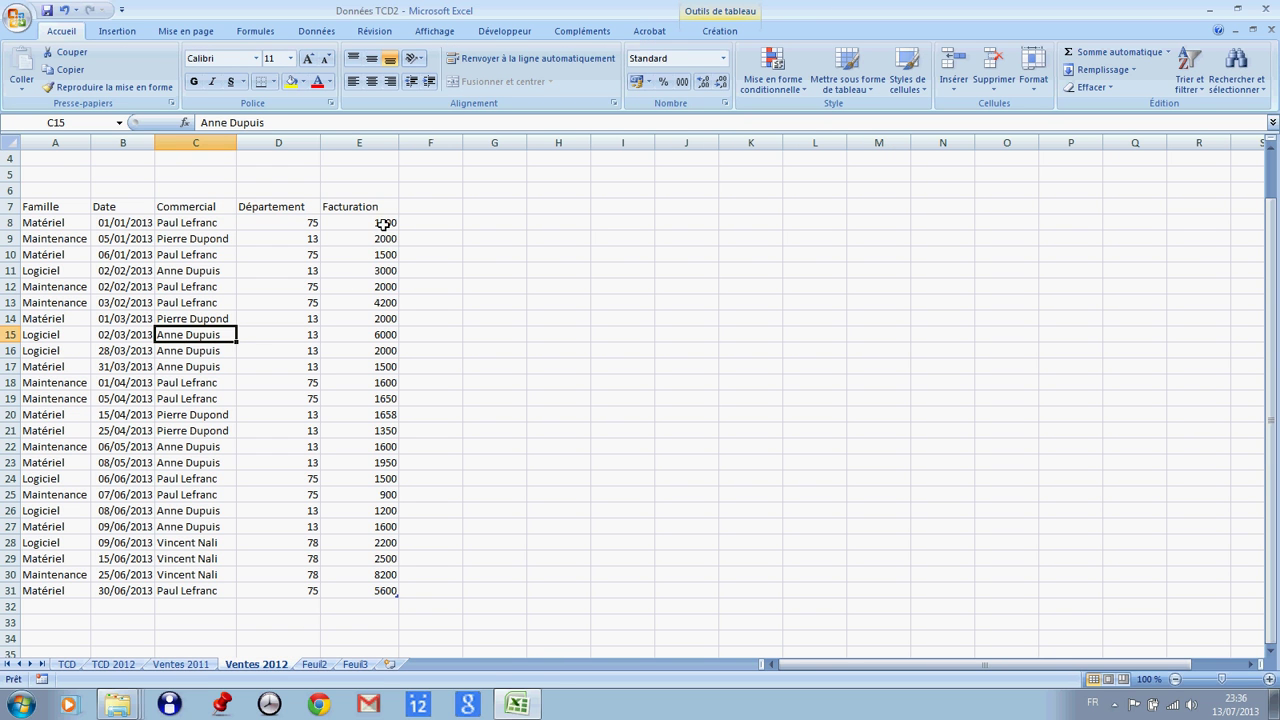
drag(384, 224, 372, 590)
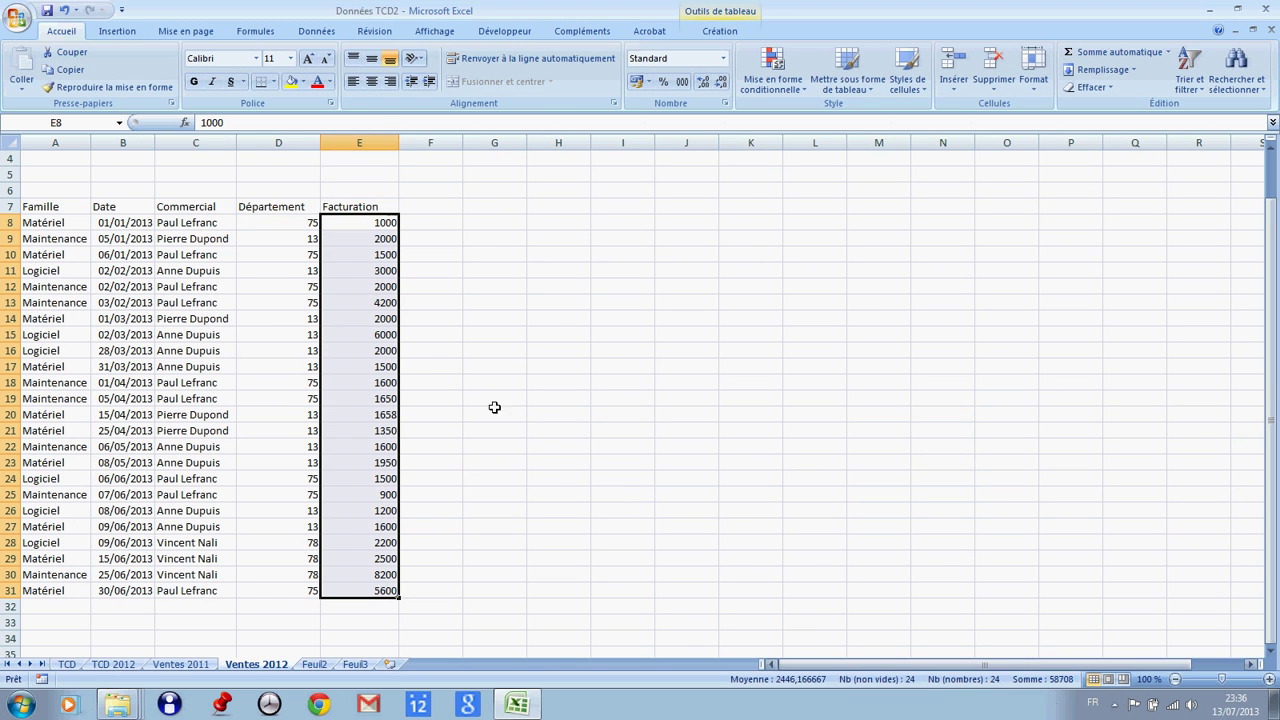
click(207, 330)
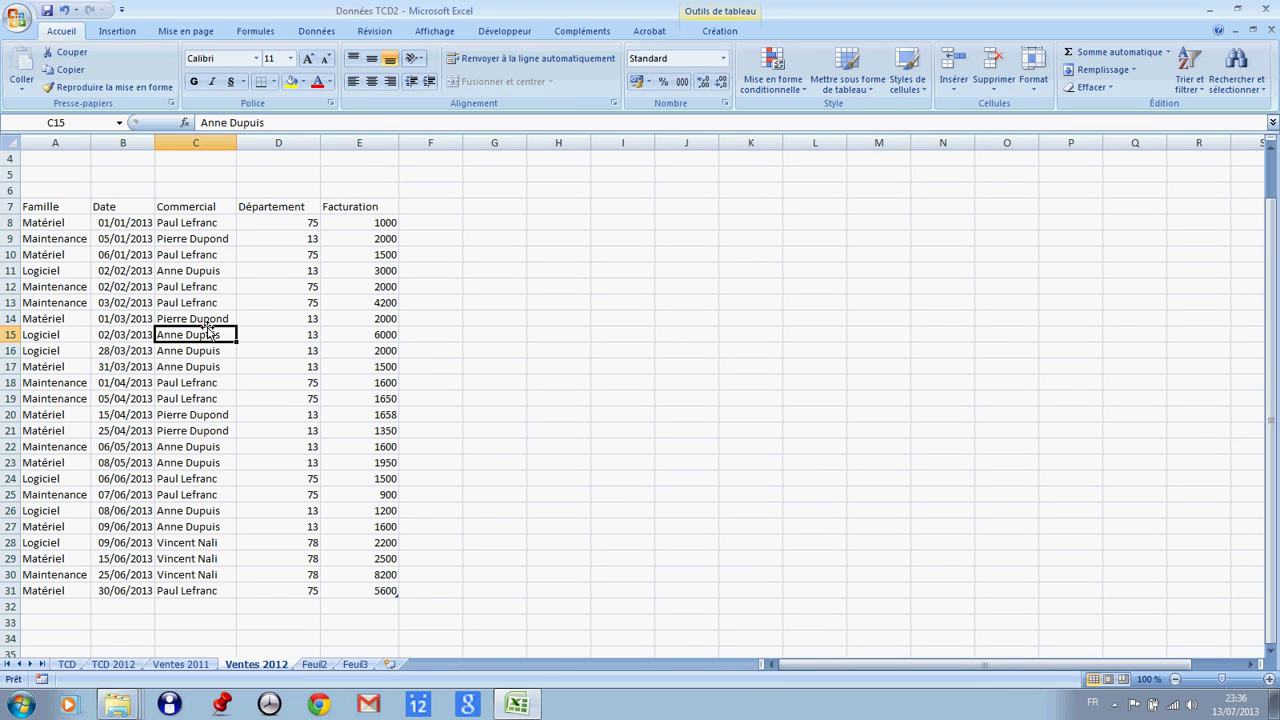
click(70, 664)
click(147, 344)
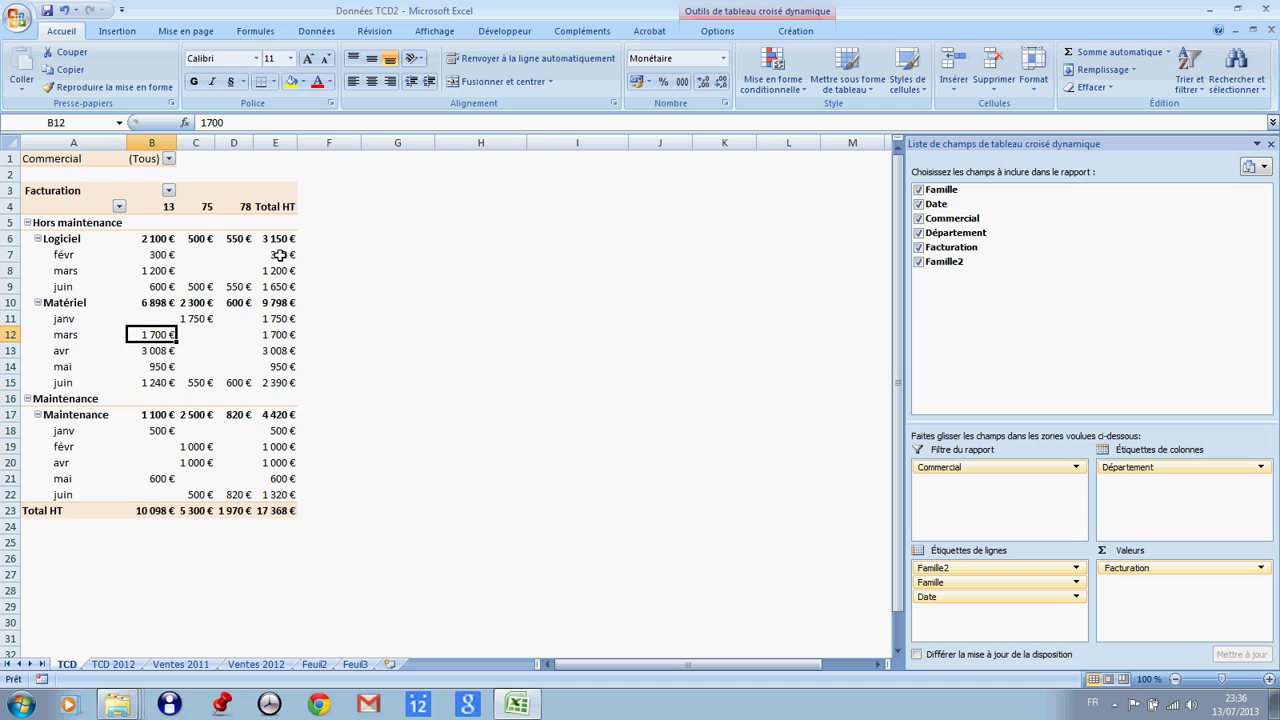
Inspect TCD's Total HT values, including févr Logiciel 300 € and department 78's empty February cell
mouse_move(281, 256)
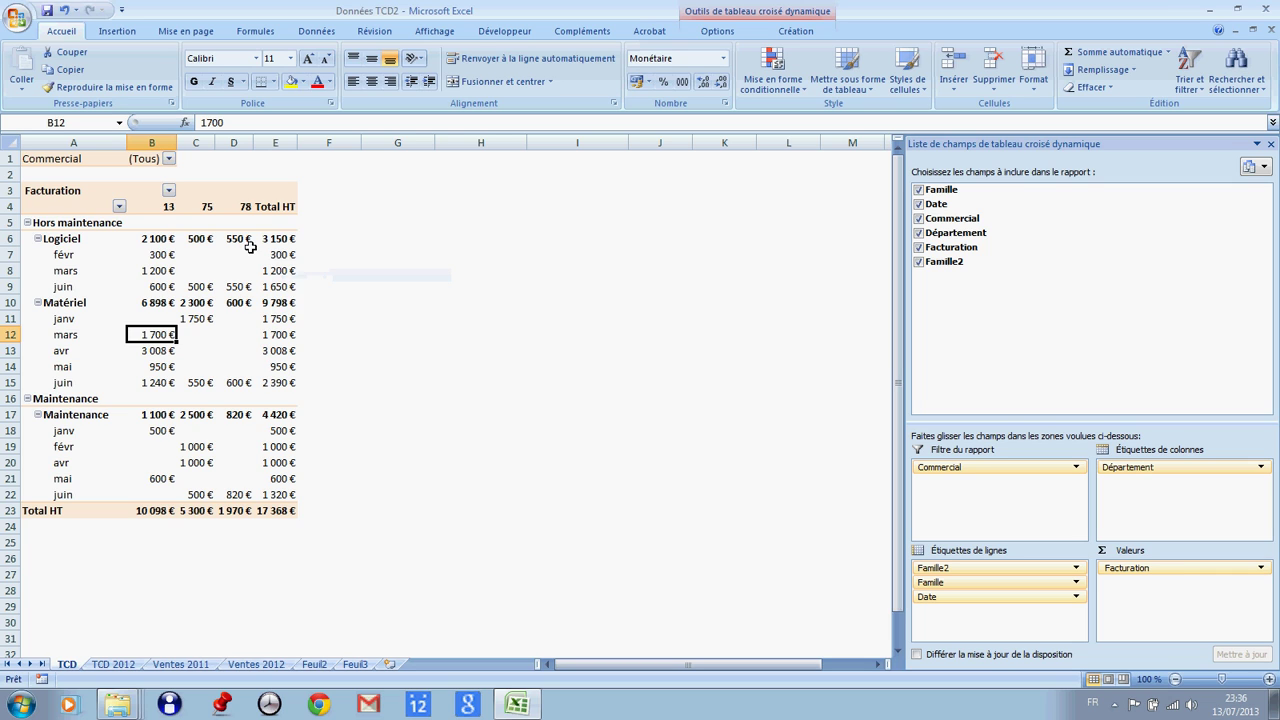
mouse_move(211, 258)
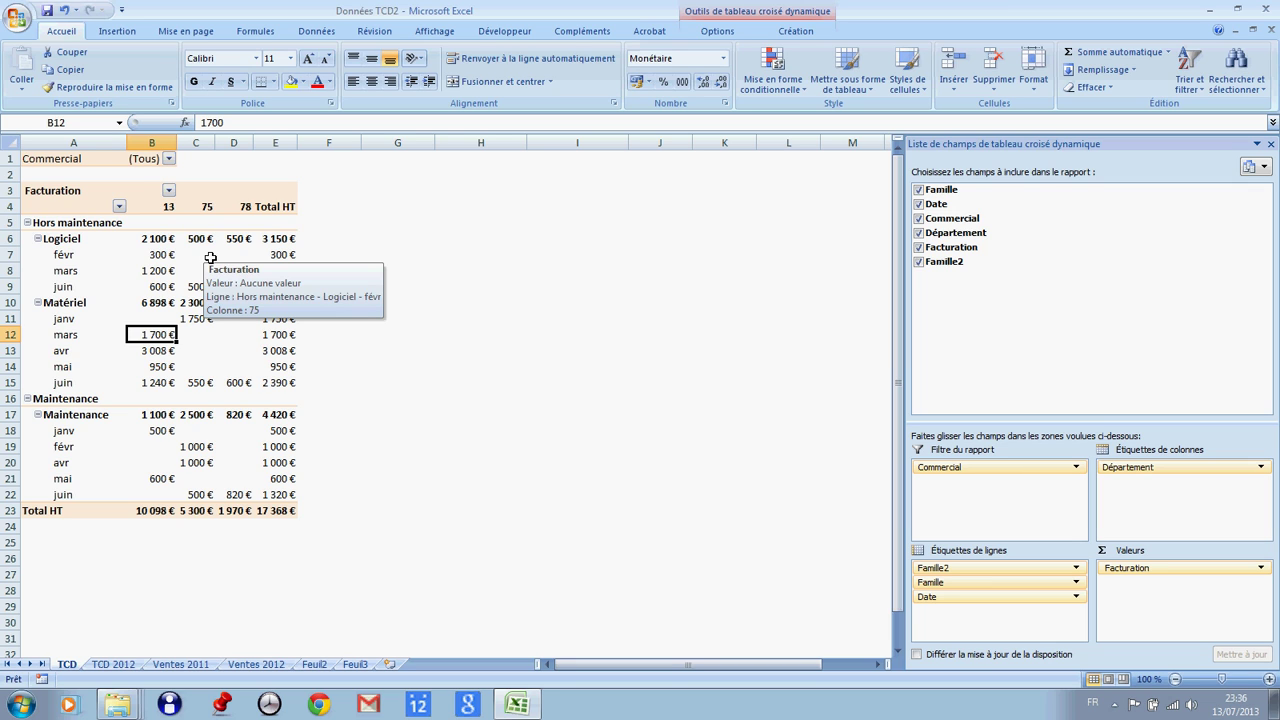
click(279, 256)
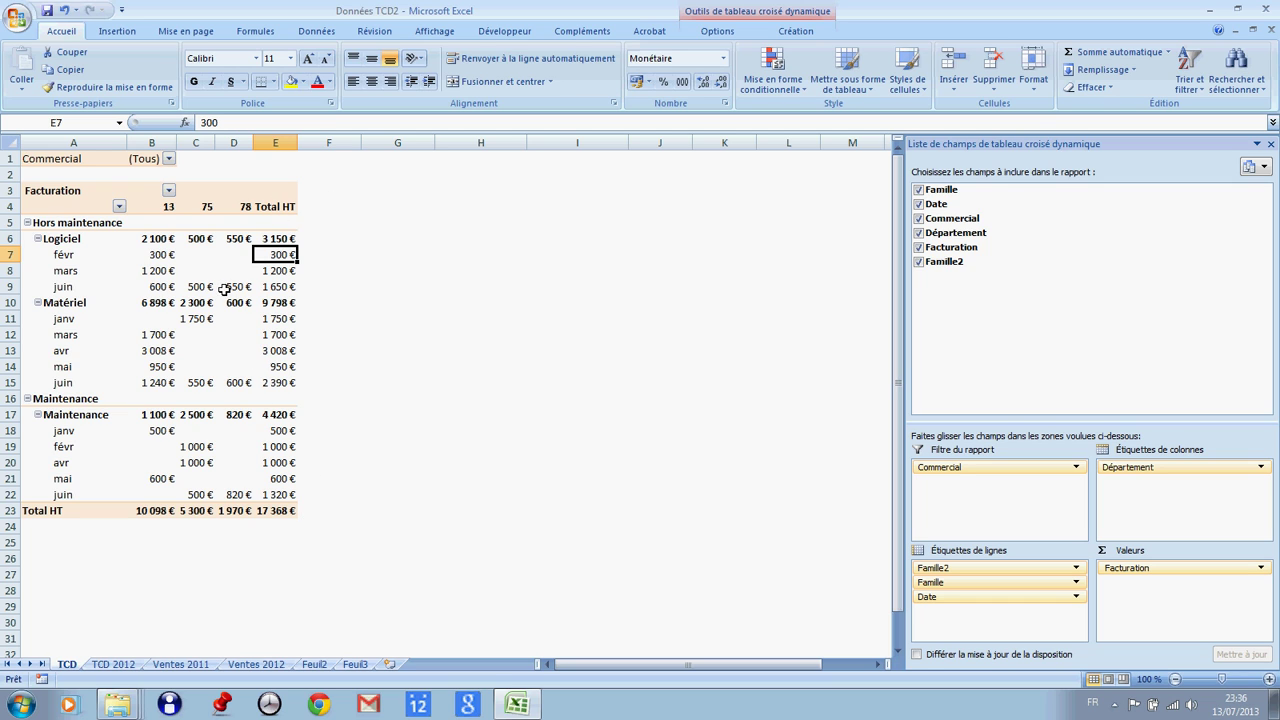
mouse_move(229, 279)
click(278, 241)
drag(278, 241, 278, 510)
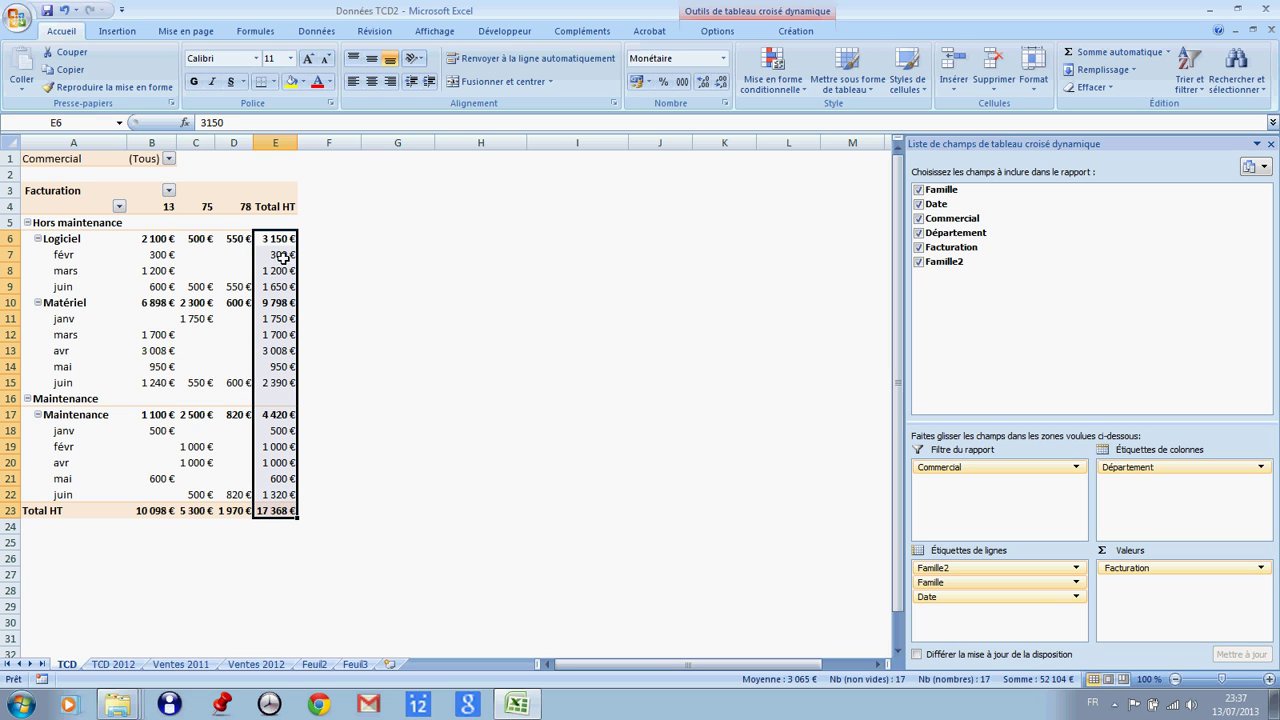
click(233, 258)
mouse_move(233, 258)
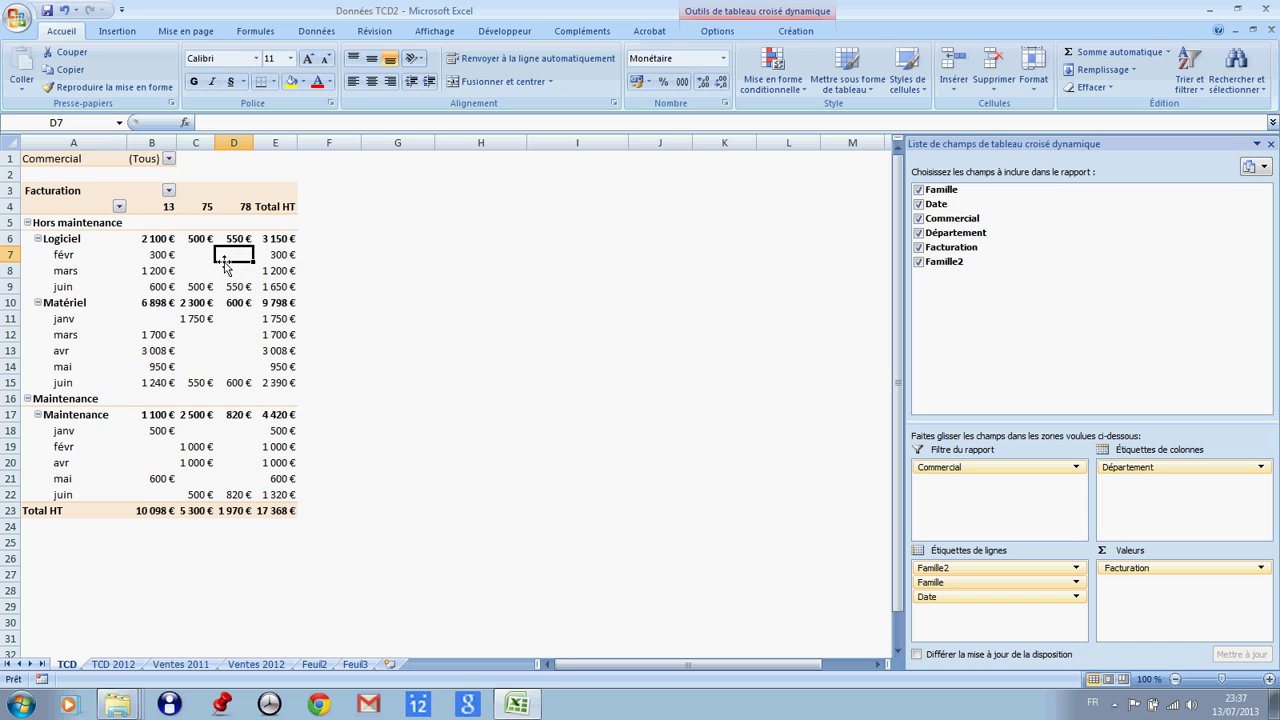
click(719, 36)
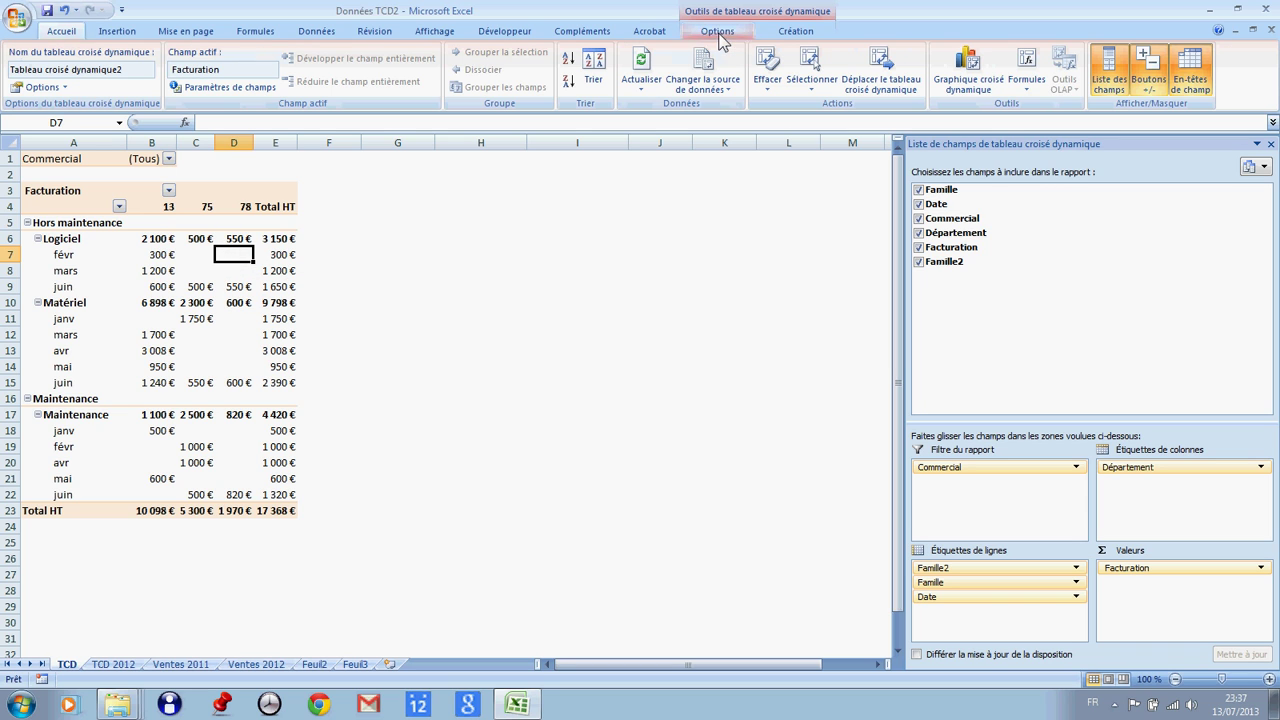
Create a calculated field named TTC with the formula =Facturation*1,196
click(1033, 95)
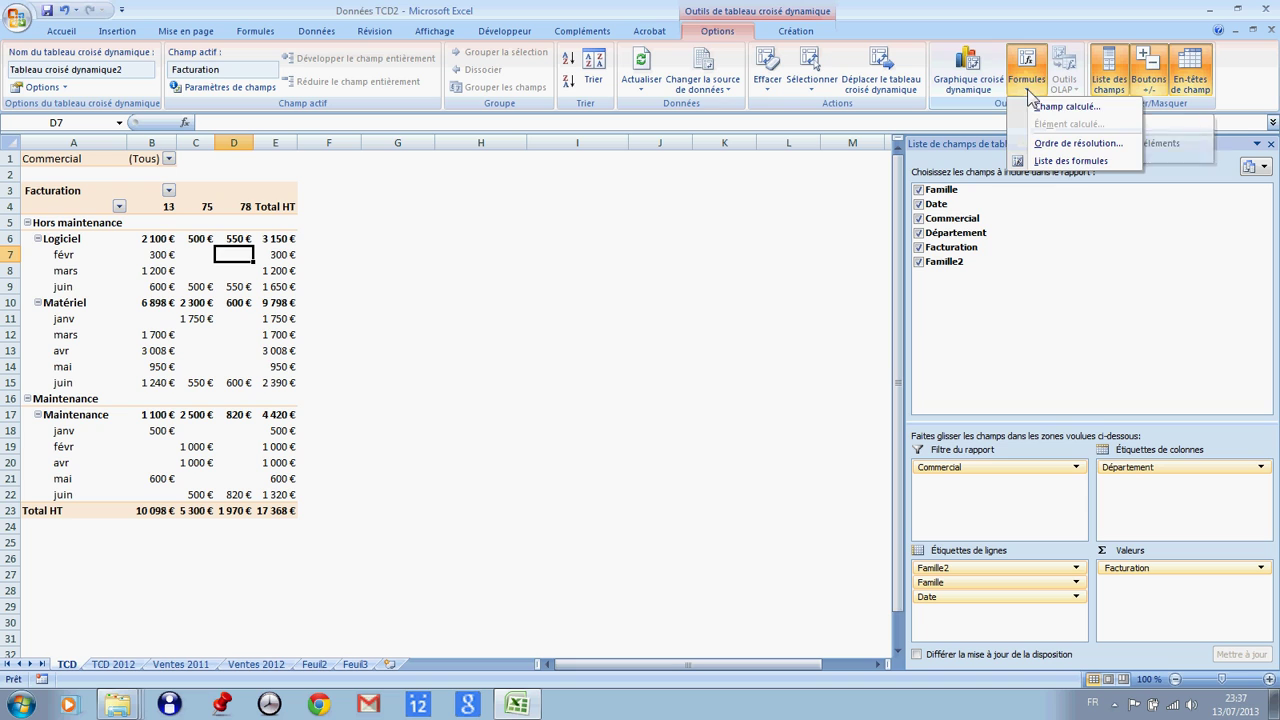
click(1053, 108)
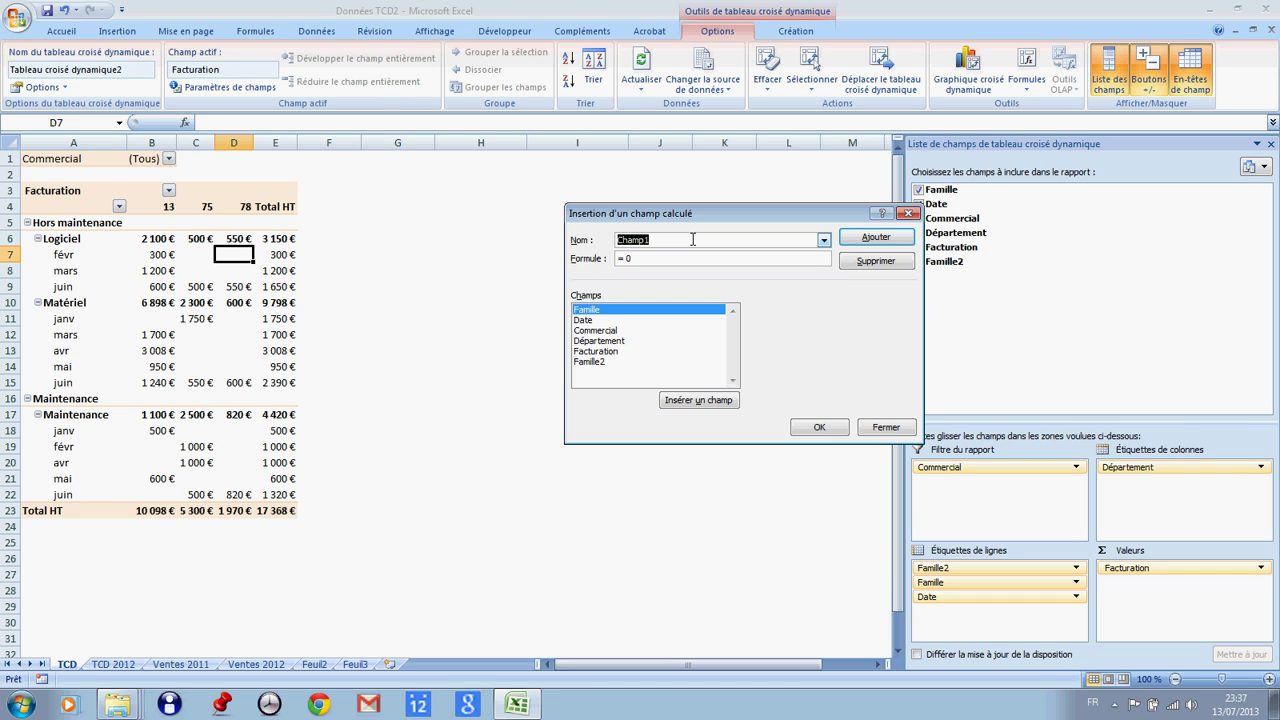
text(tt)
text(TC)
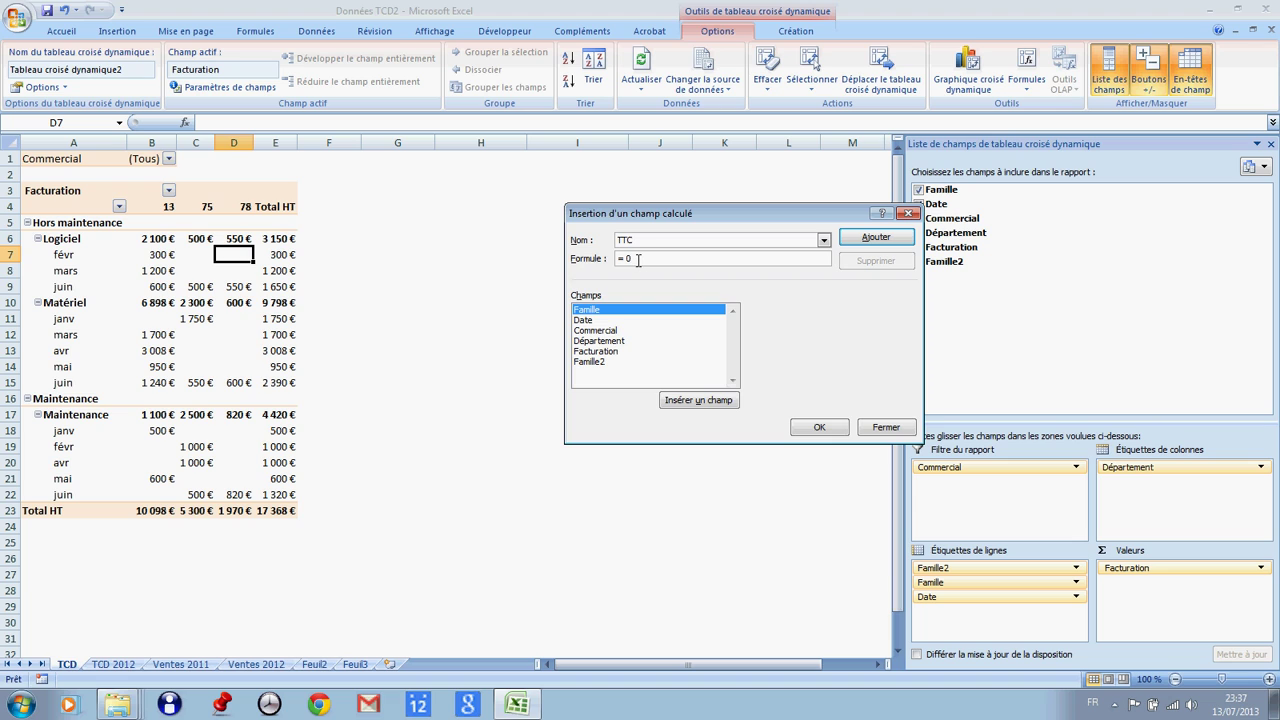
click(610, 352)
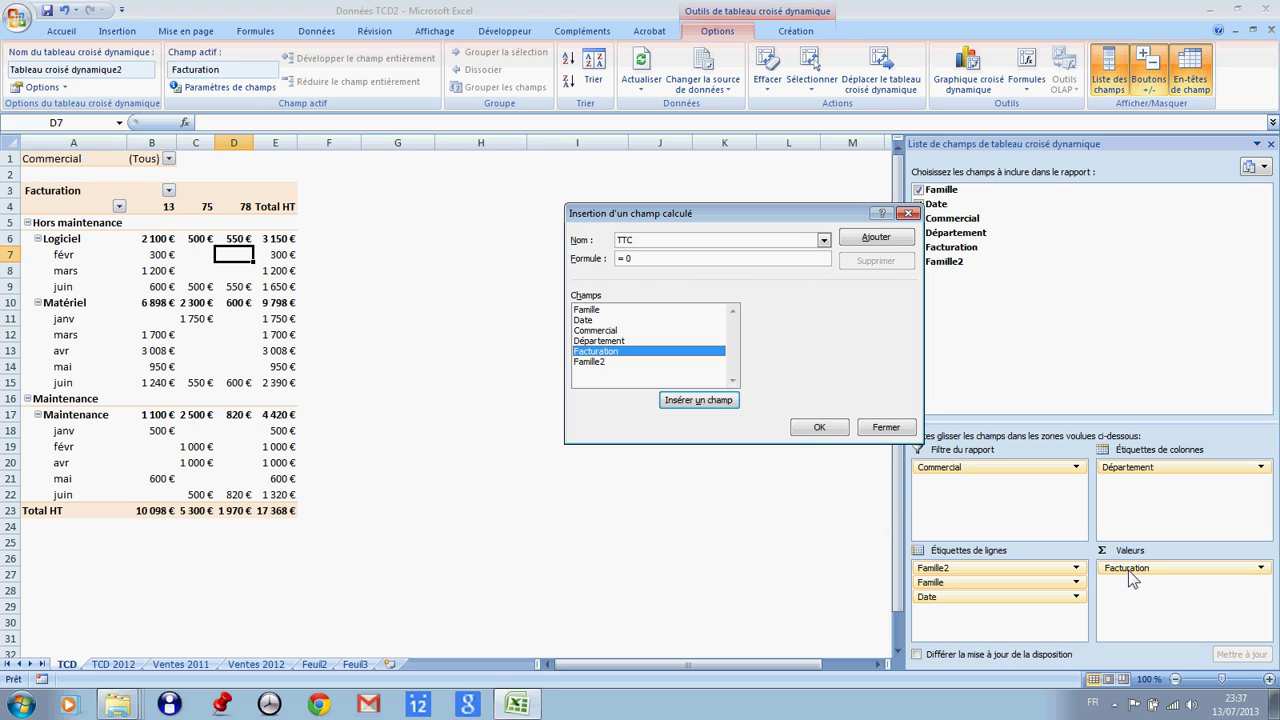
click(697, 404)
drag(679, 258, 624, 258)
key(Delete)
click(697, 401)
text(*1,196)
click(820, 428)
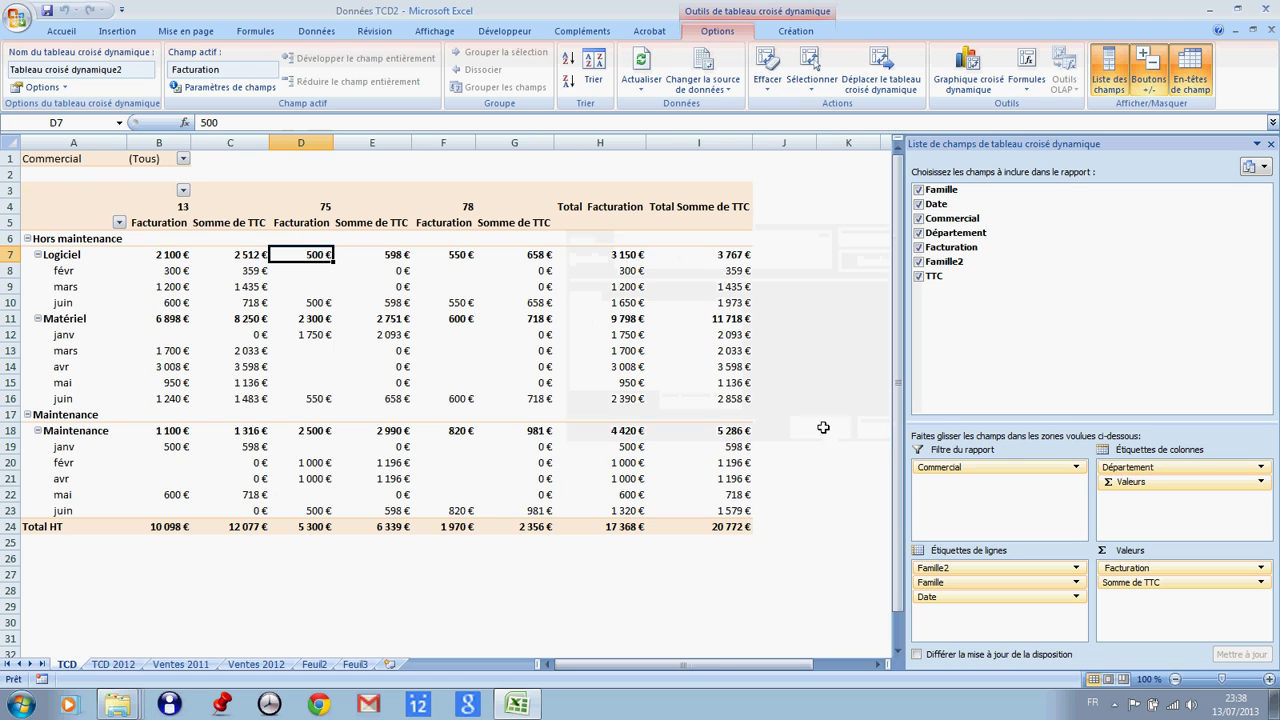
click(633, 255)
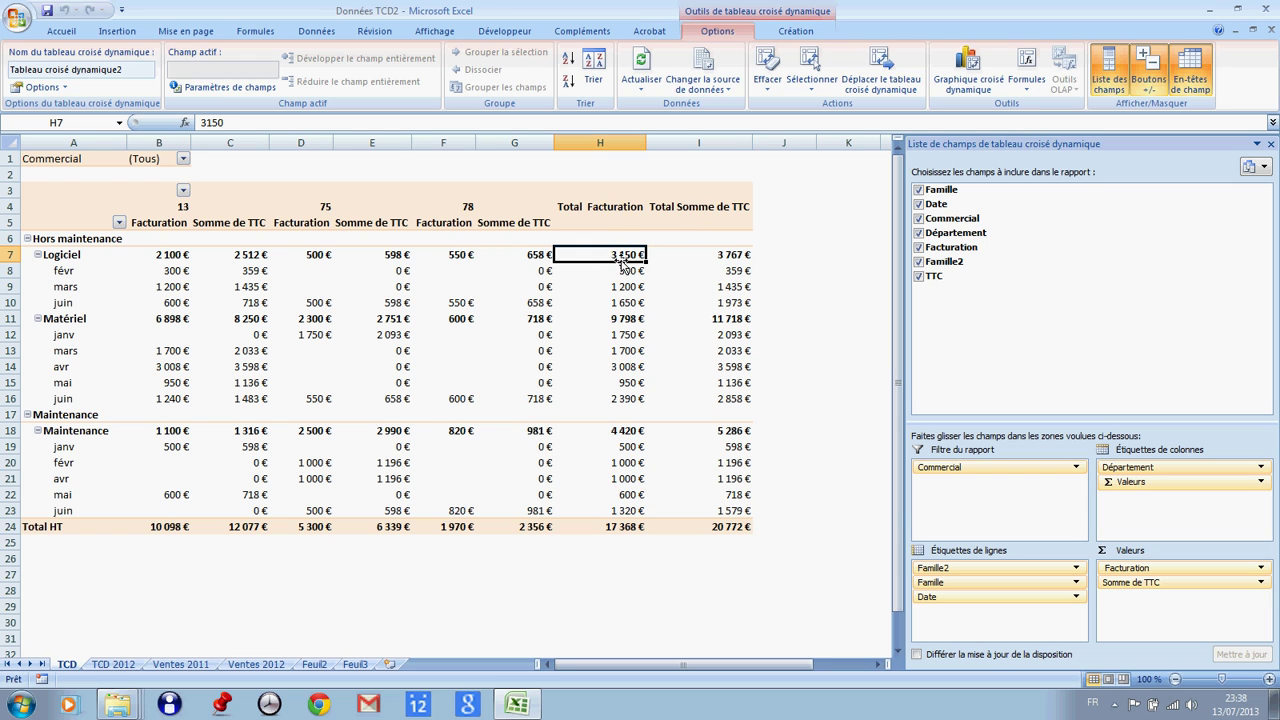
click(822, 301)
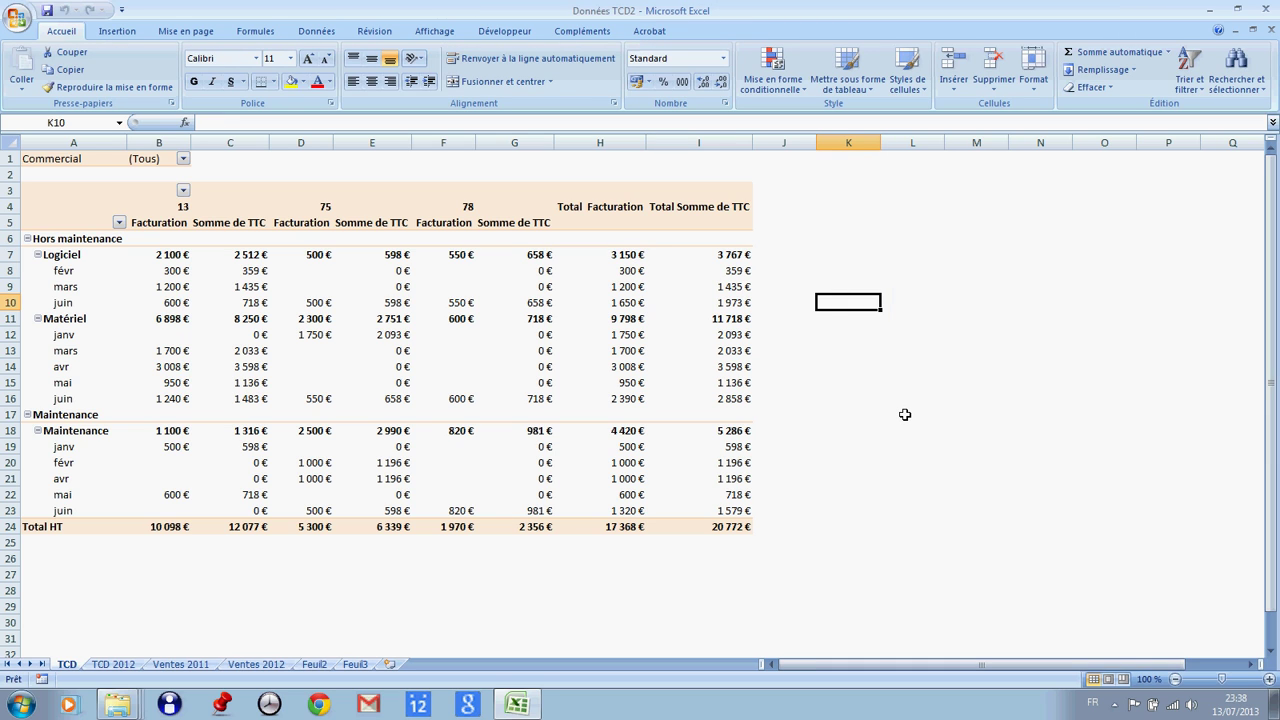
text(+)
key(Escape)
text(+)
key(Escape)
text(=3150)
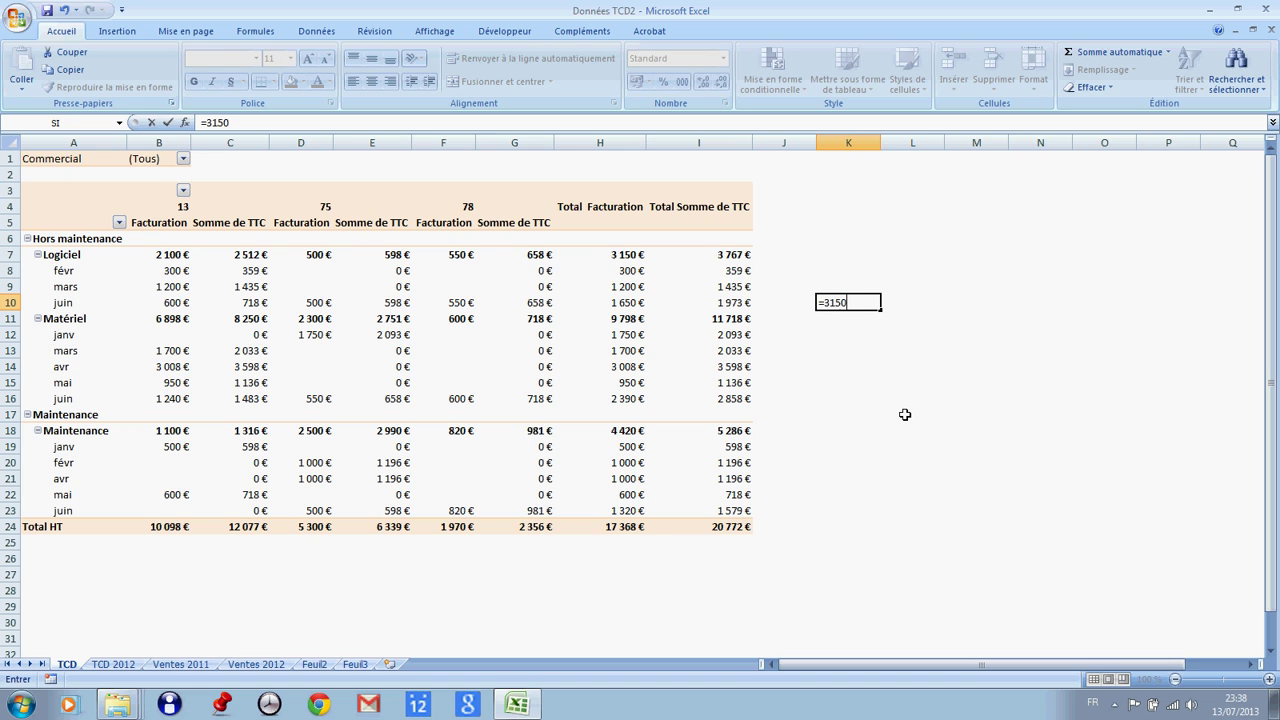
text(196)
key(Return)
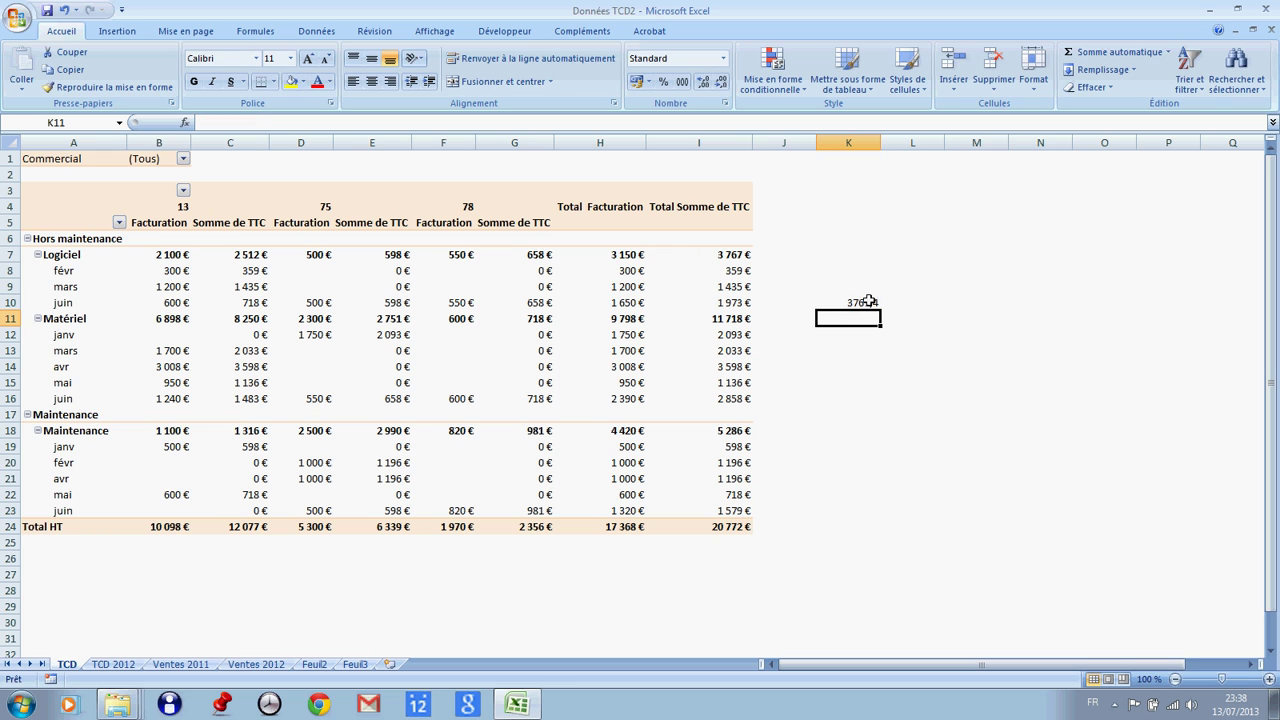
click(868, 302)
click(728, 256)
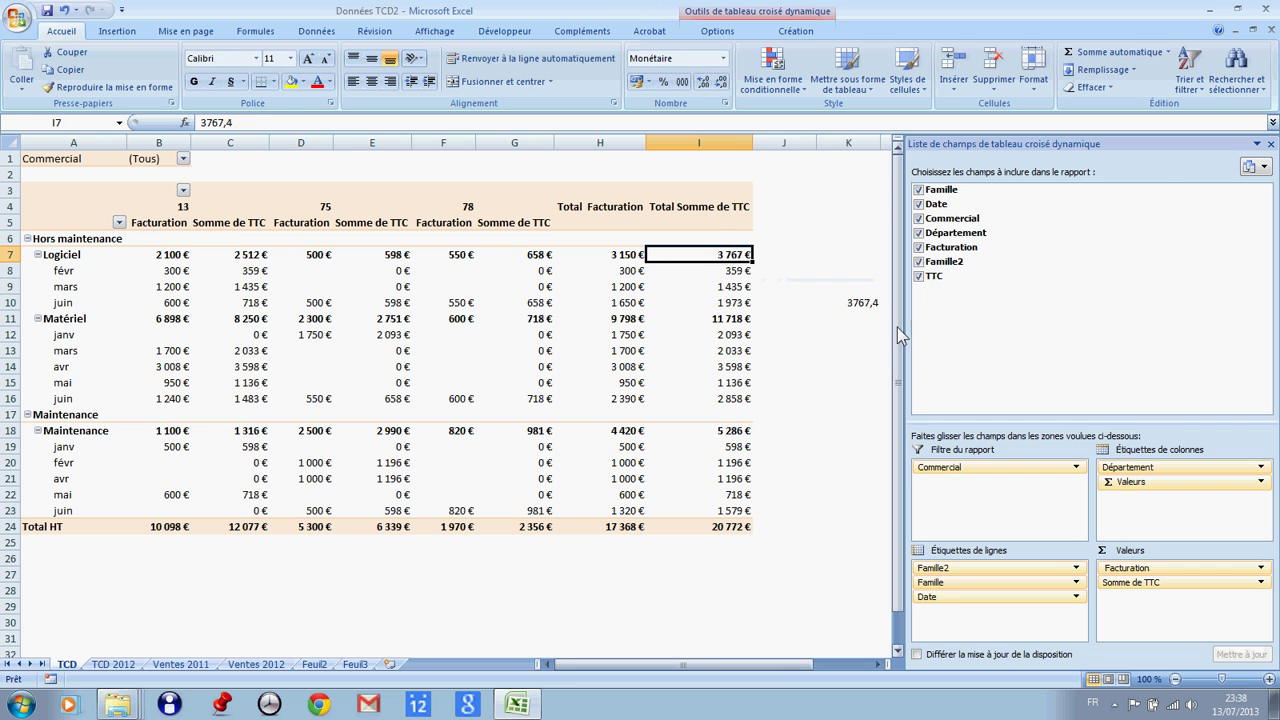
click(864, 304)
key(Delete)
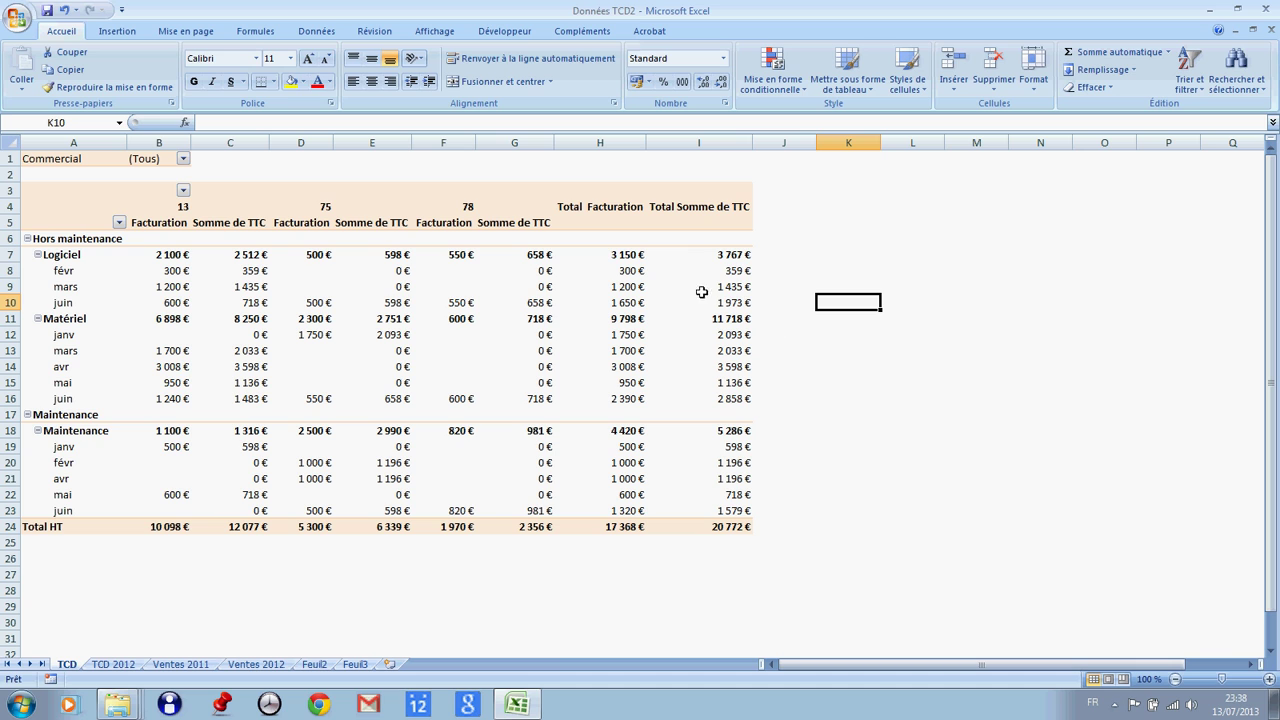
click(699, 207)
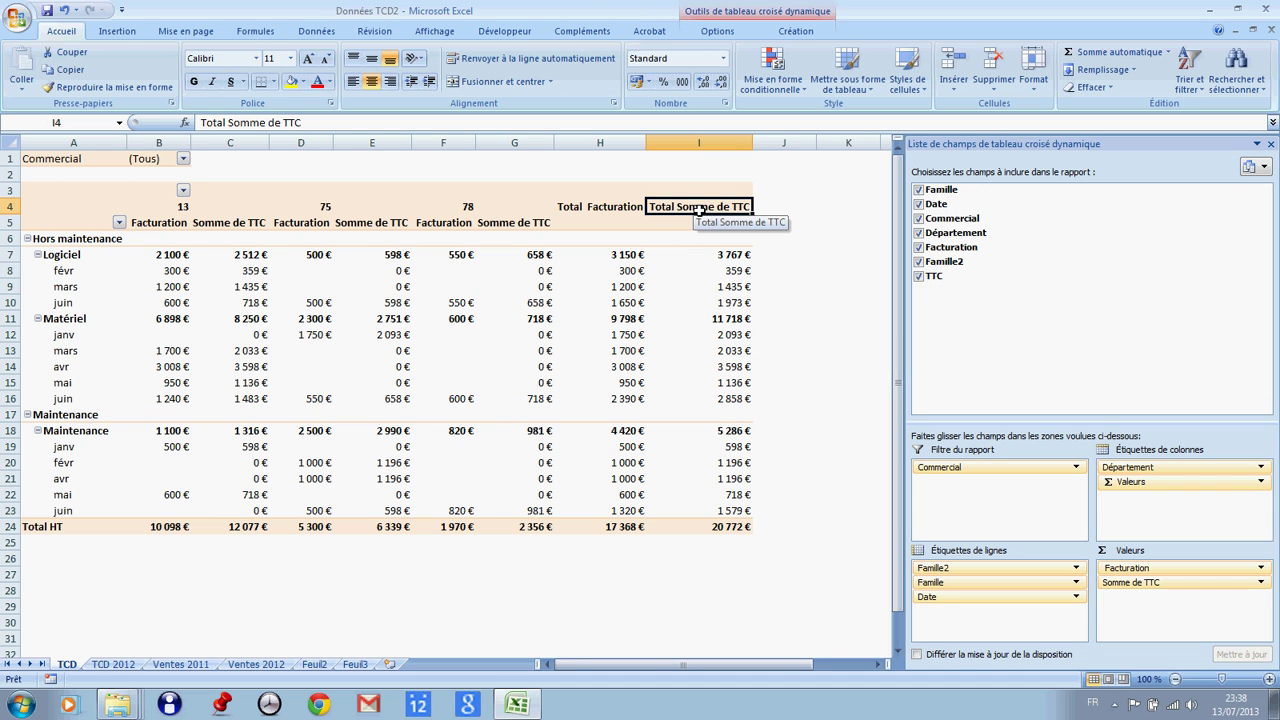
Rename the Somme de TTC header in C5 to TTC, dismissing the totals-rename warning
click(284, 122)
key(Return)
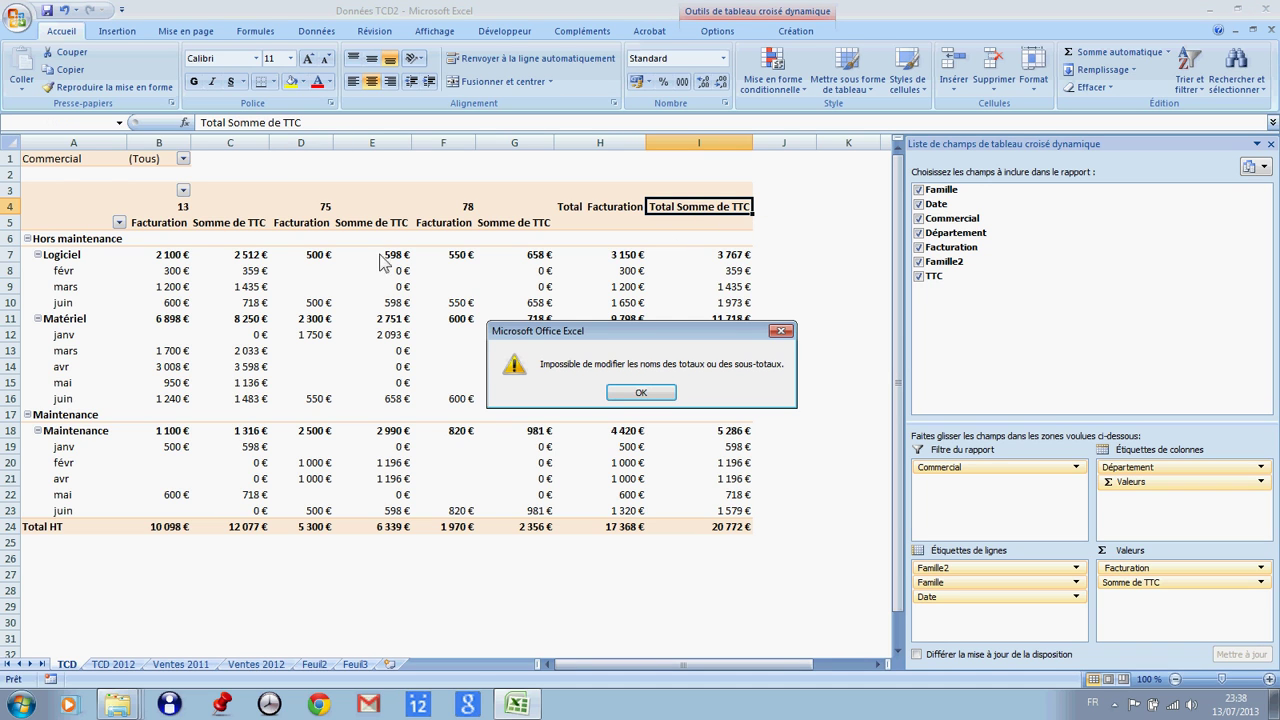
click(638, 388)
click(228, 222)
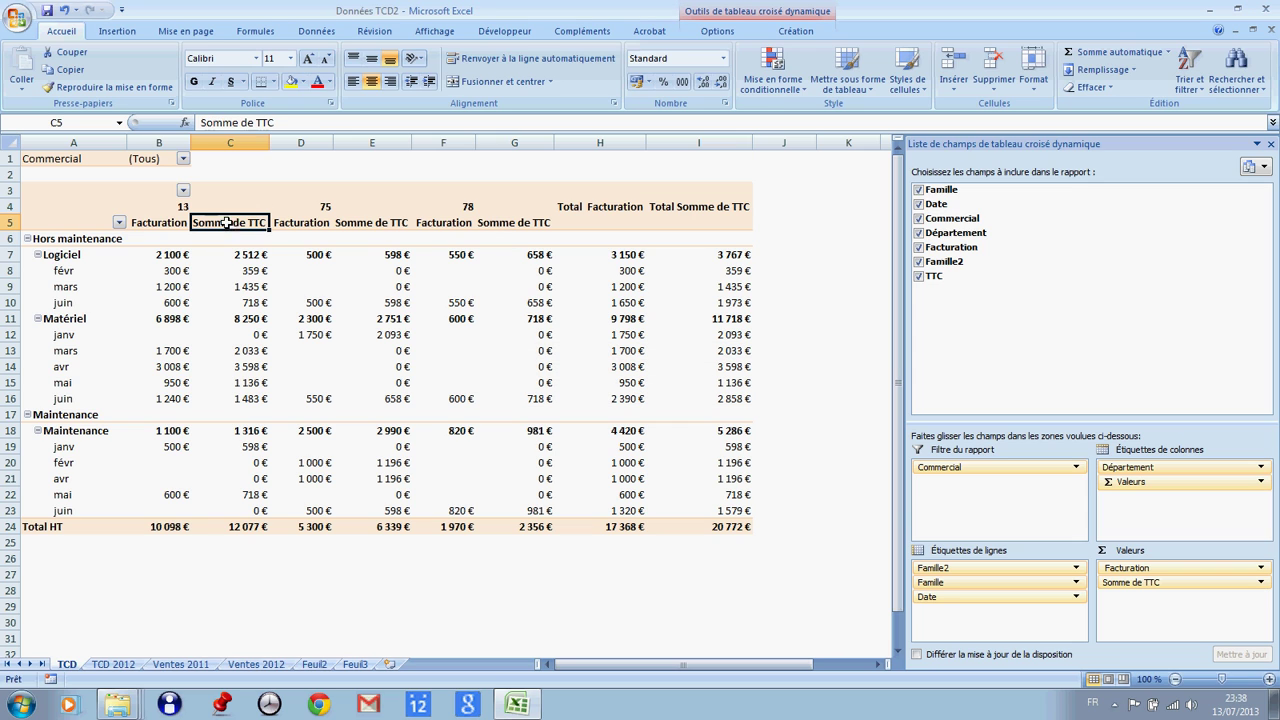
drag(256, 122, 200, 122)
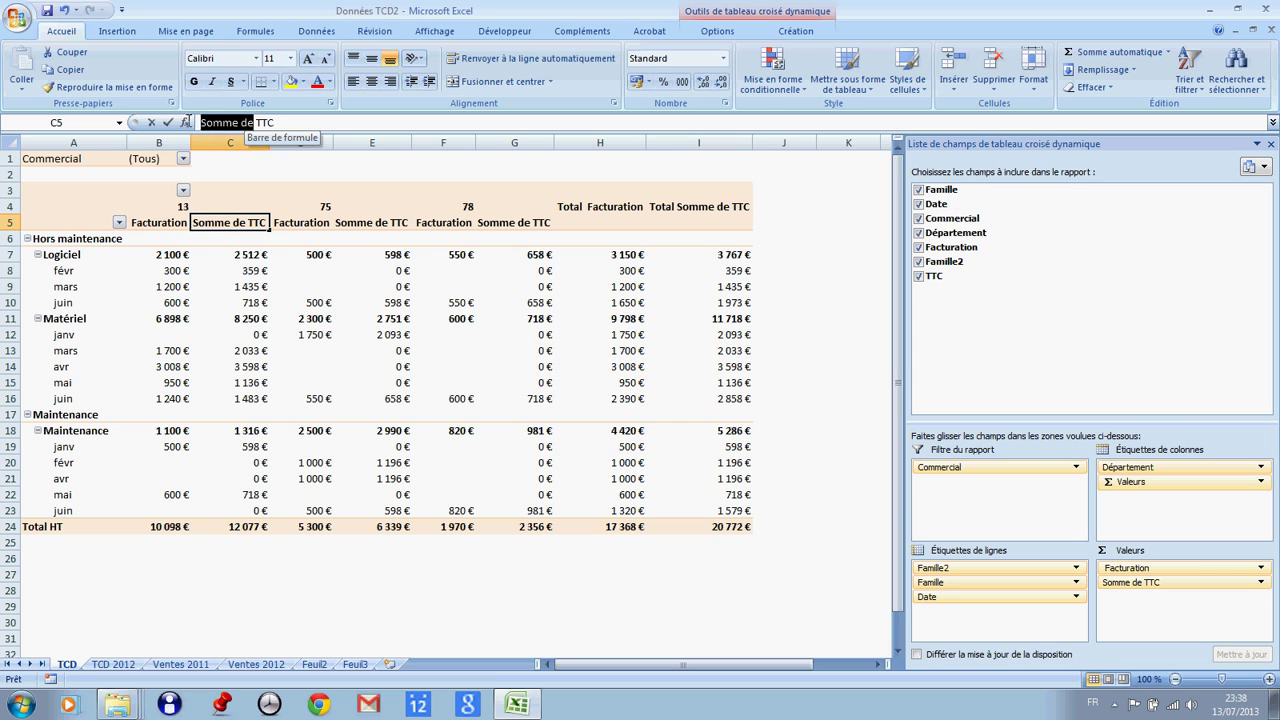
key(Delete)
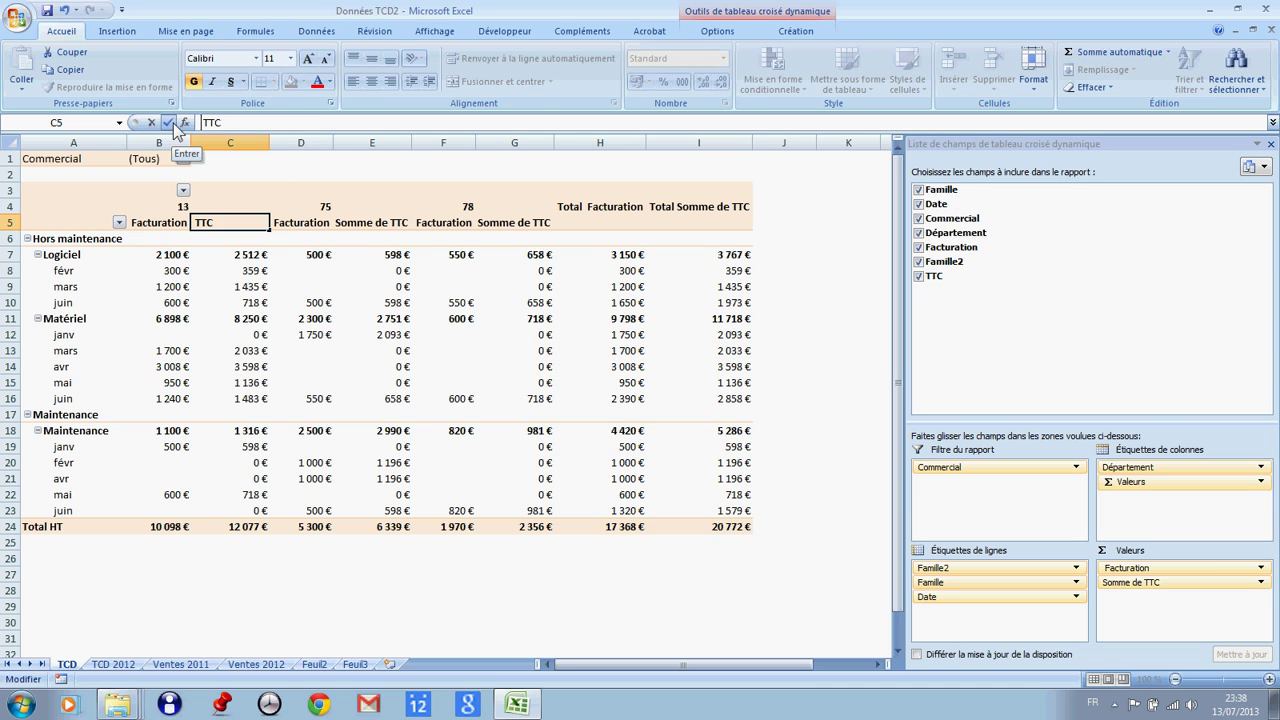
click(173, 122)
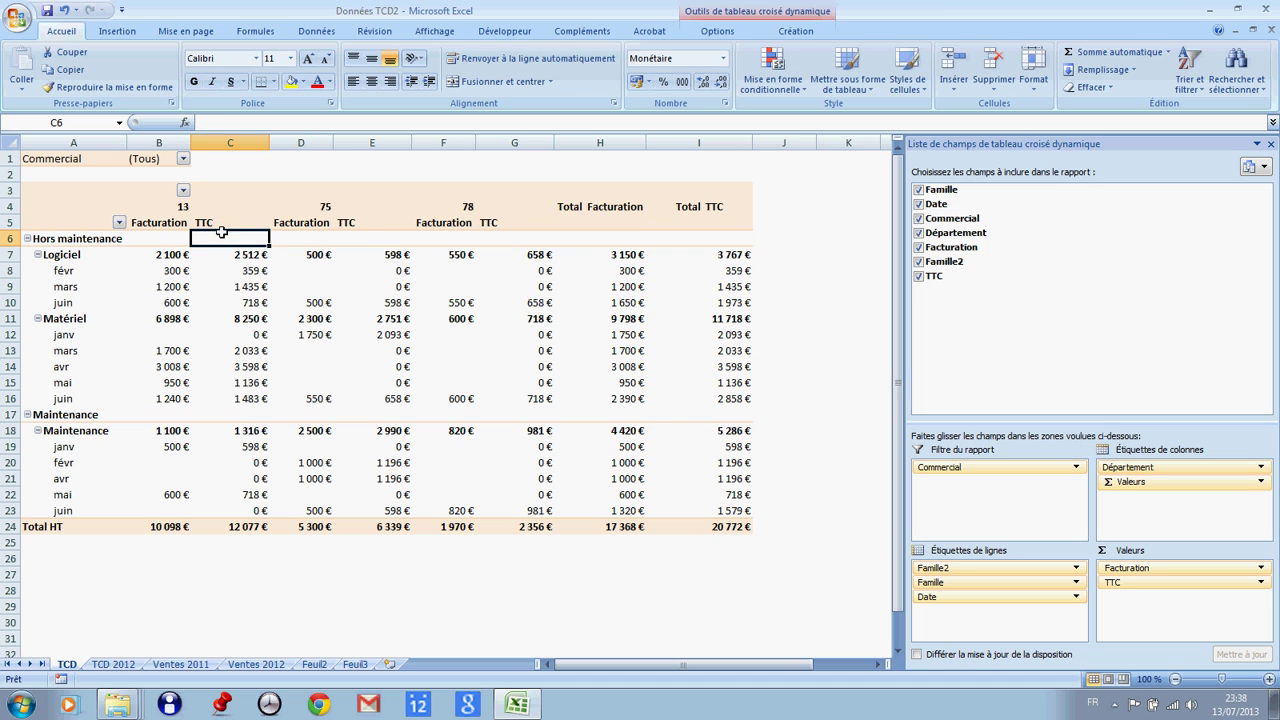
Center the TTC headers in C5, E5 and G5
click(372, 84)
click(357, 226)
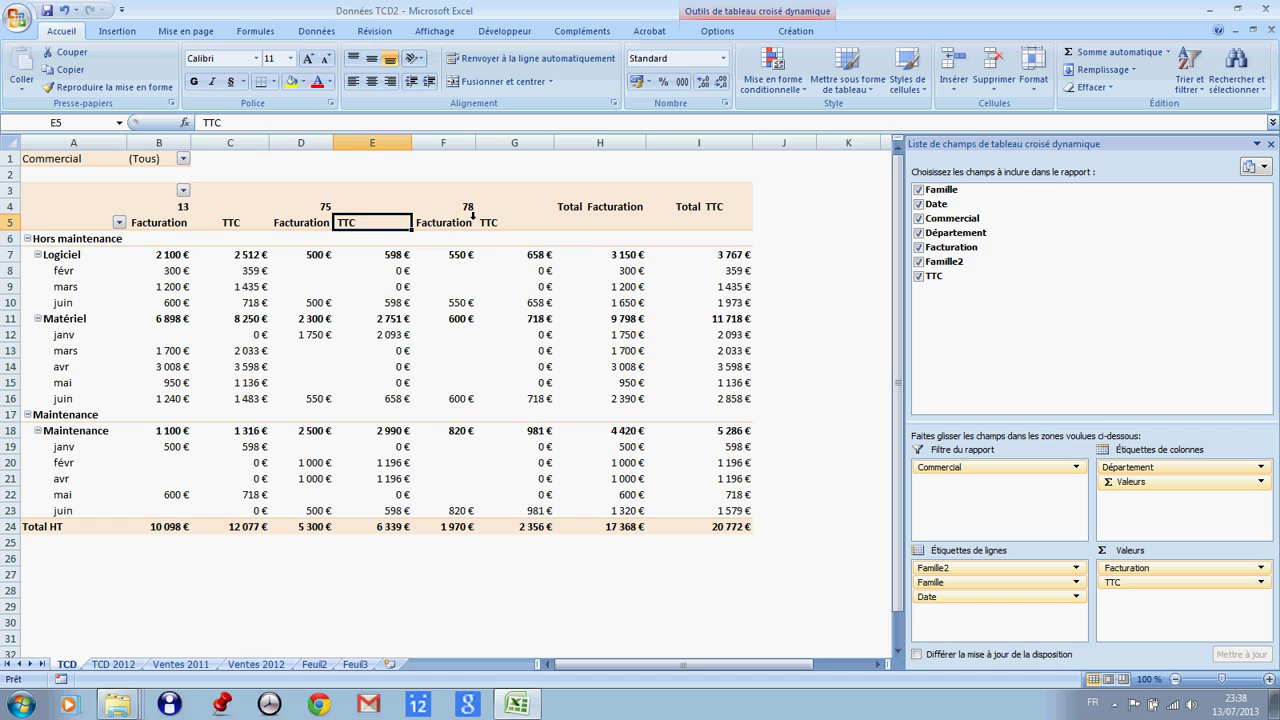
ctrl+click(493, 224)
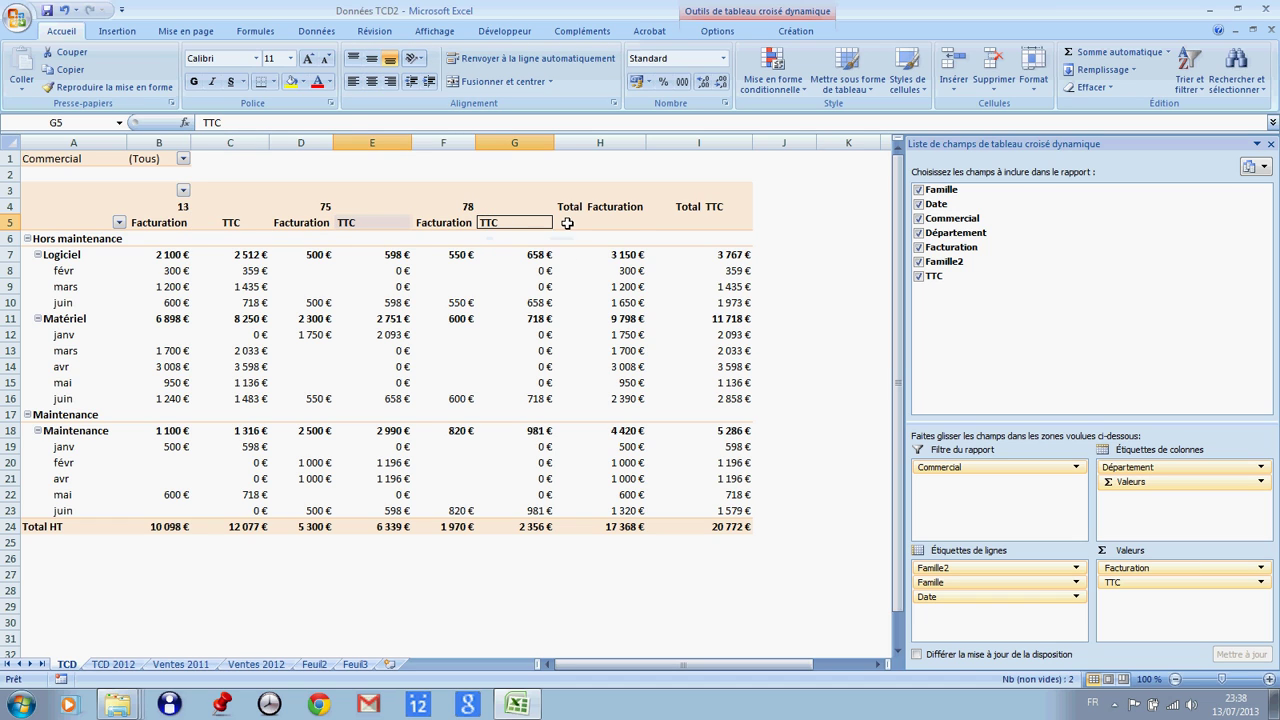
click(372, 81)
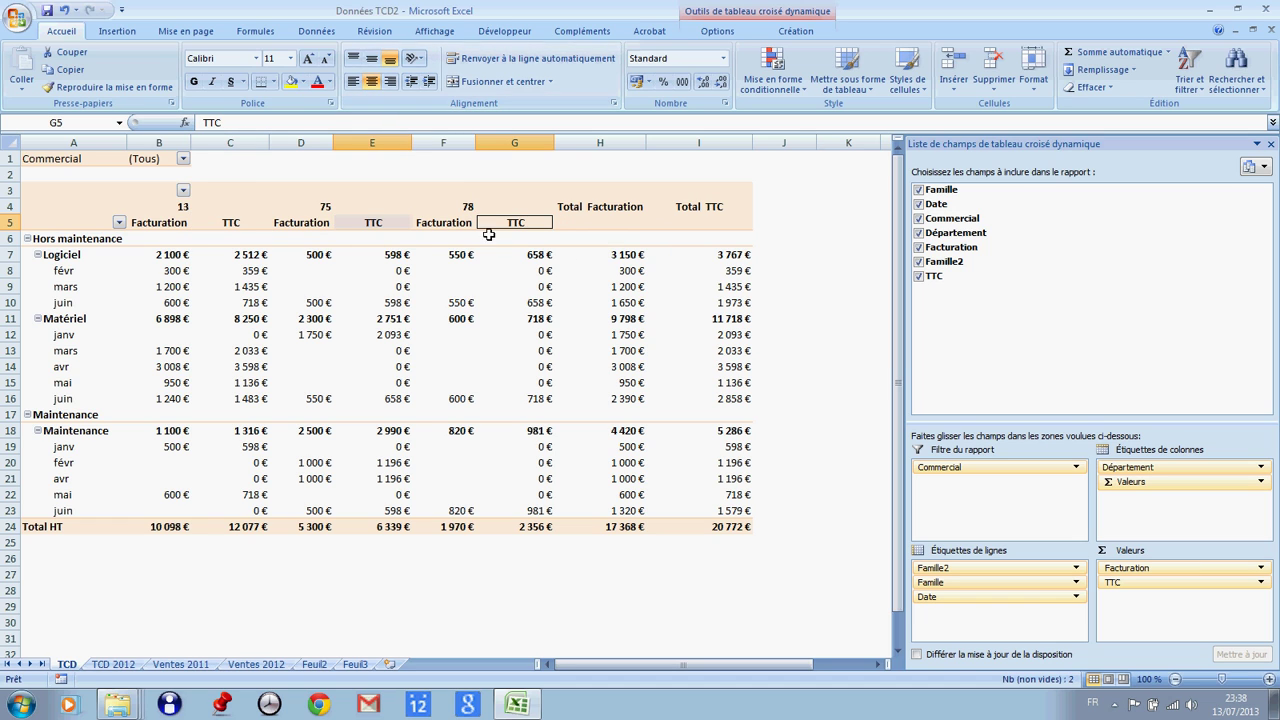
click(447, 284)
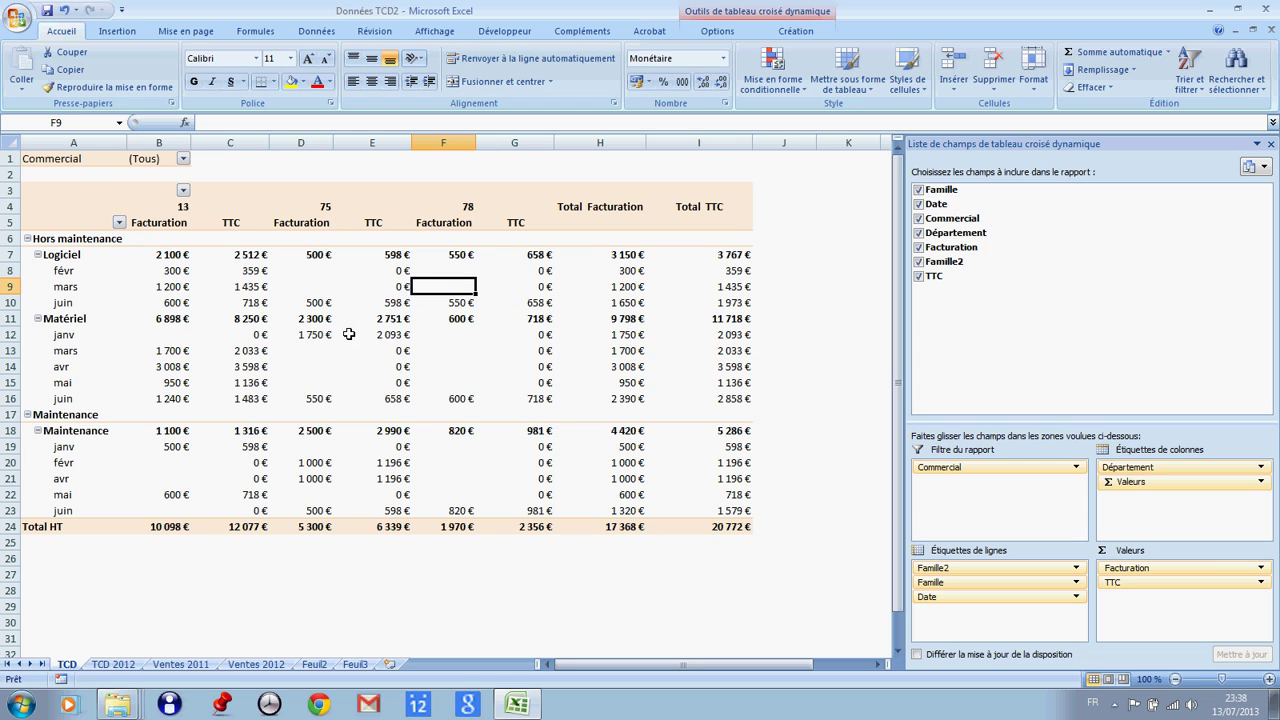
click(324, 302)
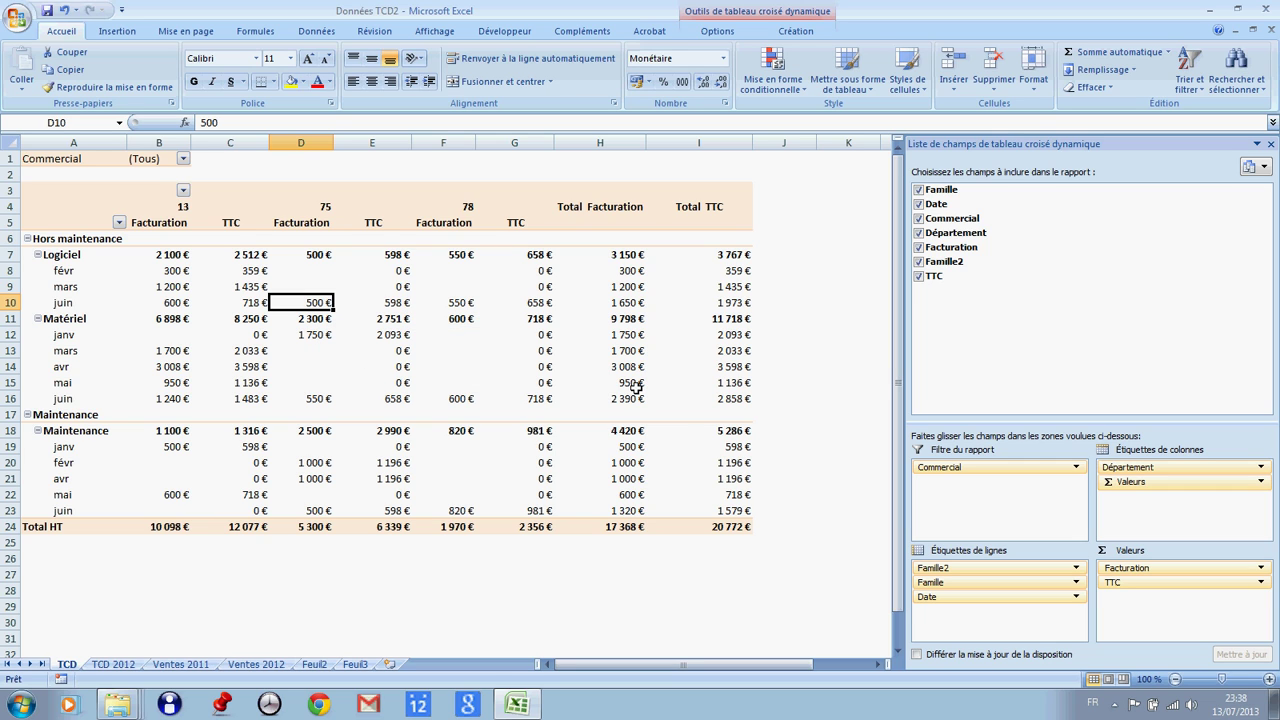
mouse_move(636, 387)
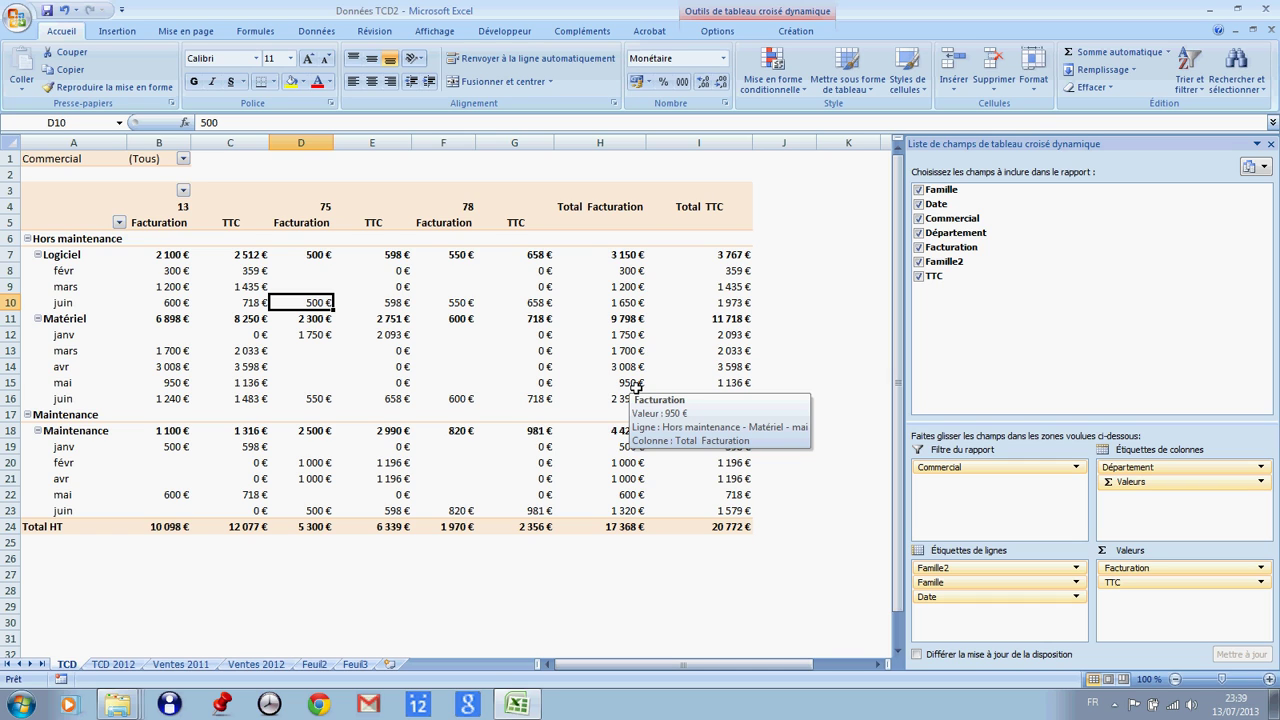